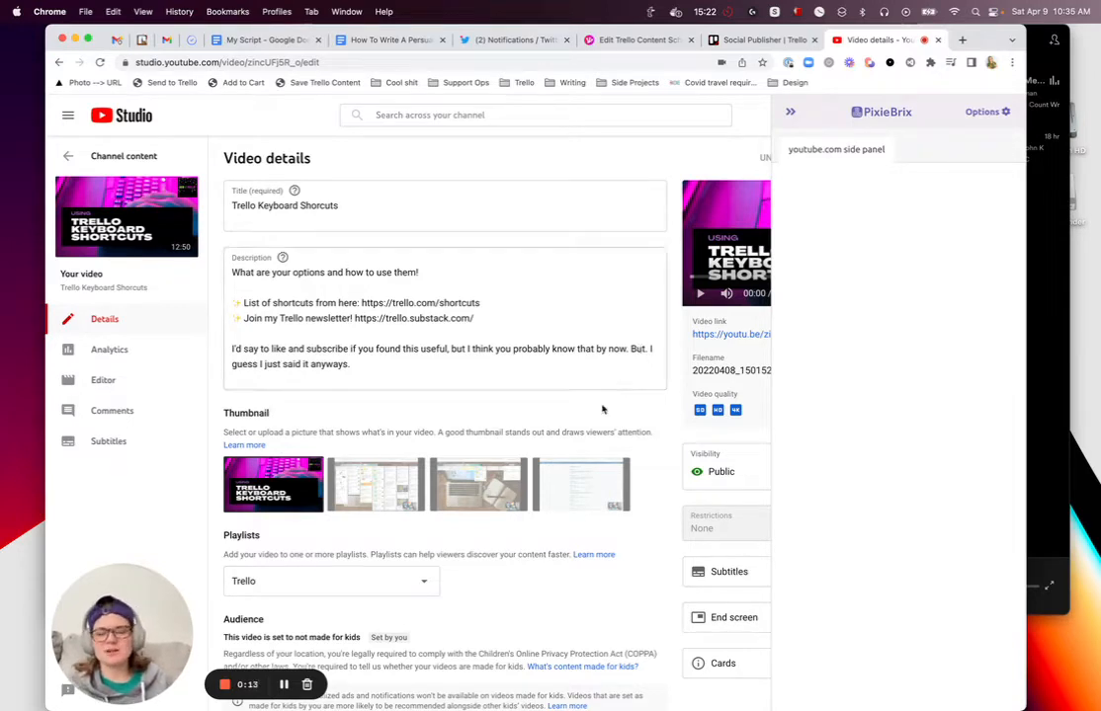
- Add the timestamp lines "01:00 trello" and "01:30 other" at the end of the video description and save the changes
{"action": "scroll", "coordinate": [602, 409], "scroll_direction": "down", "scroll_amount": 1}
{"action": "scroll", "coordinate": [602, 409], "scroll_direction": "up", "scroll_amount": 1}
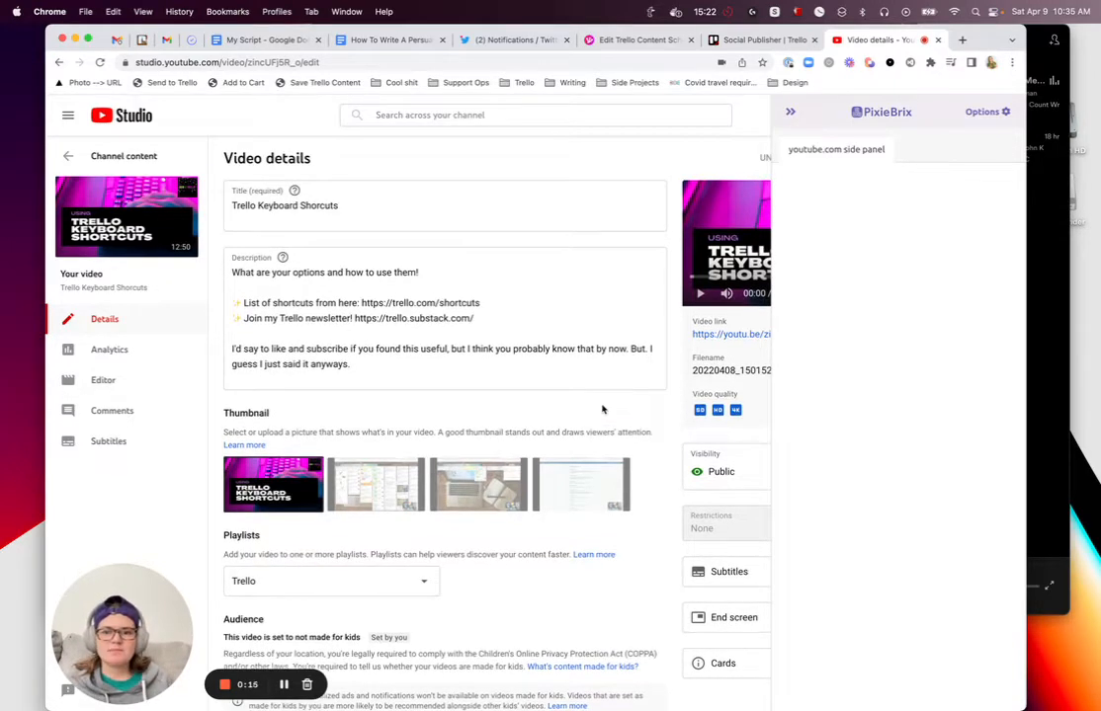
{"action": "left_click", "coordinate": [449, 363]}
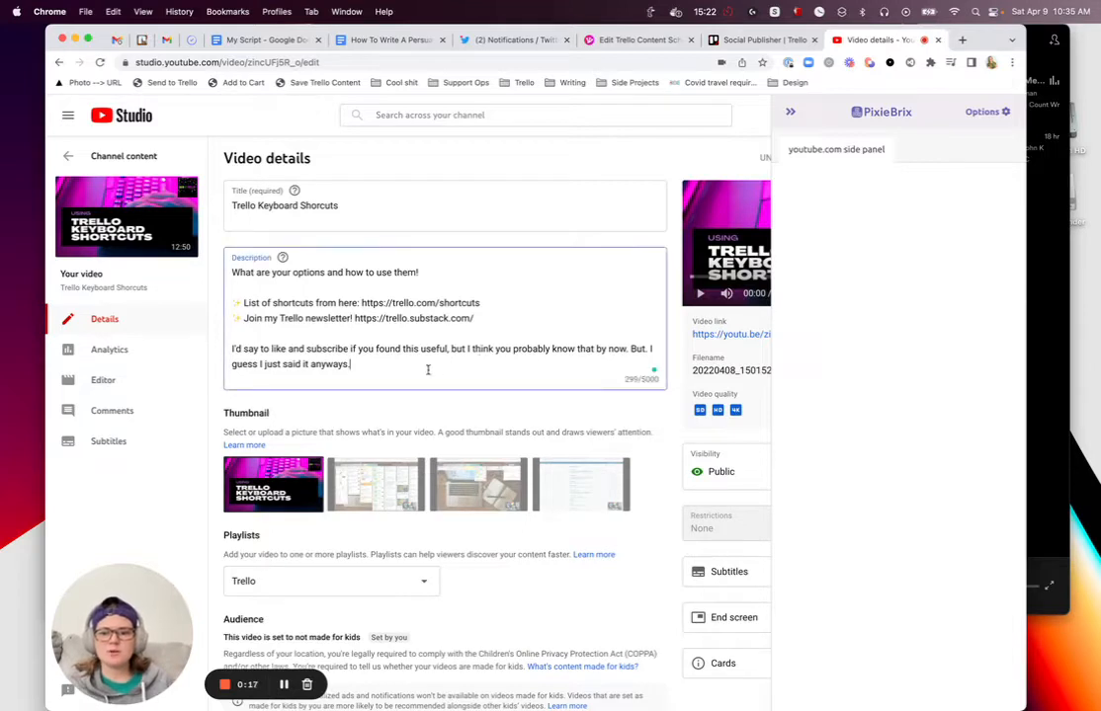
{"action": "key", "text": "Return"}
{"action": "key", "text": "Return"}
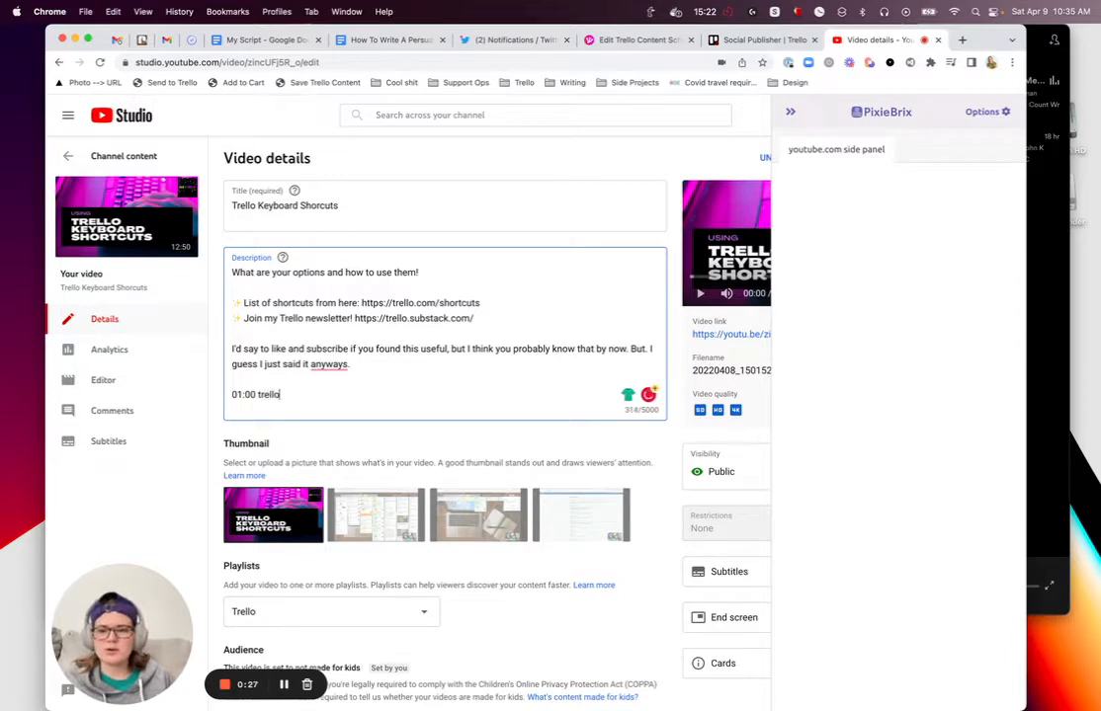
{"action": "key", "text": "Return"}
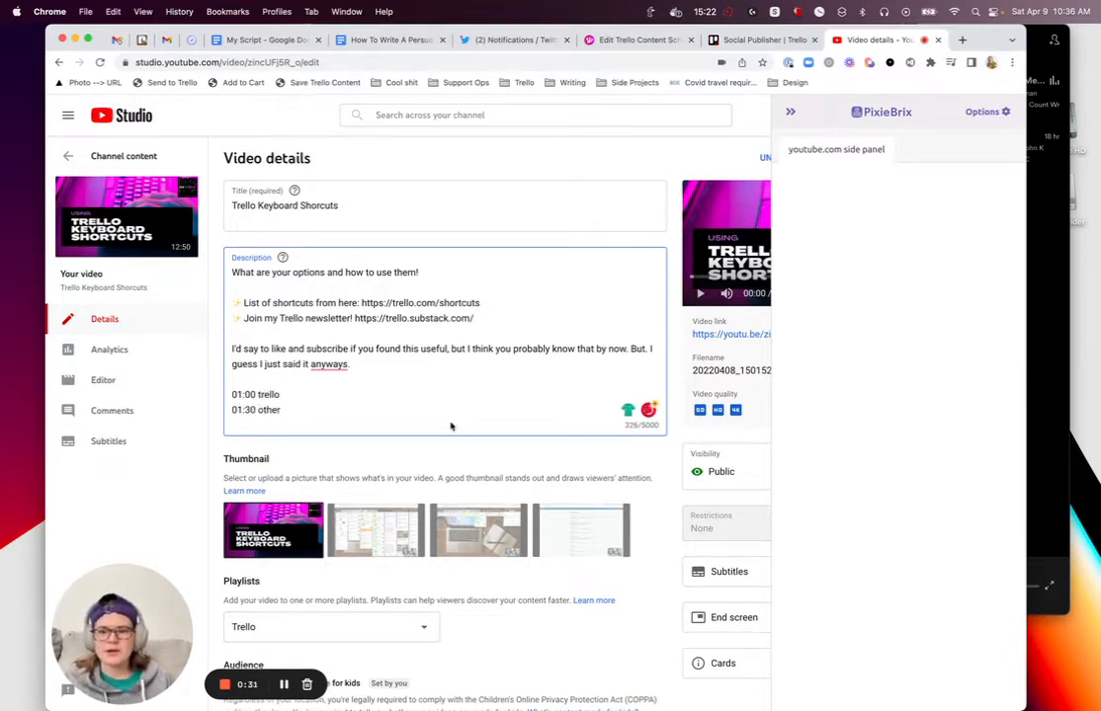
{"action": "left_click", "coordinate": [790, 112]}
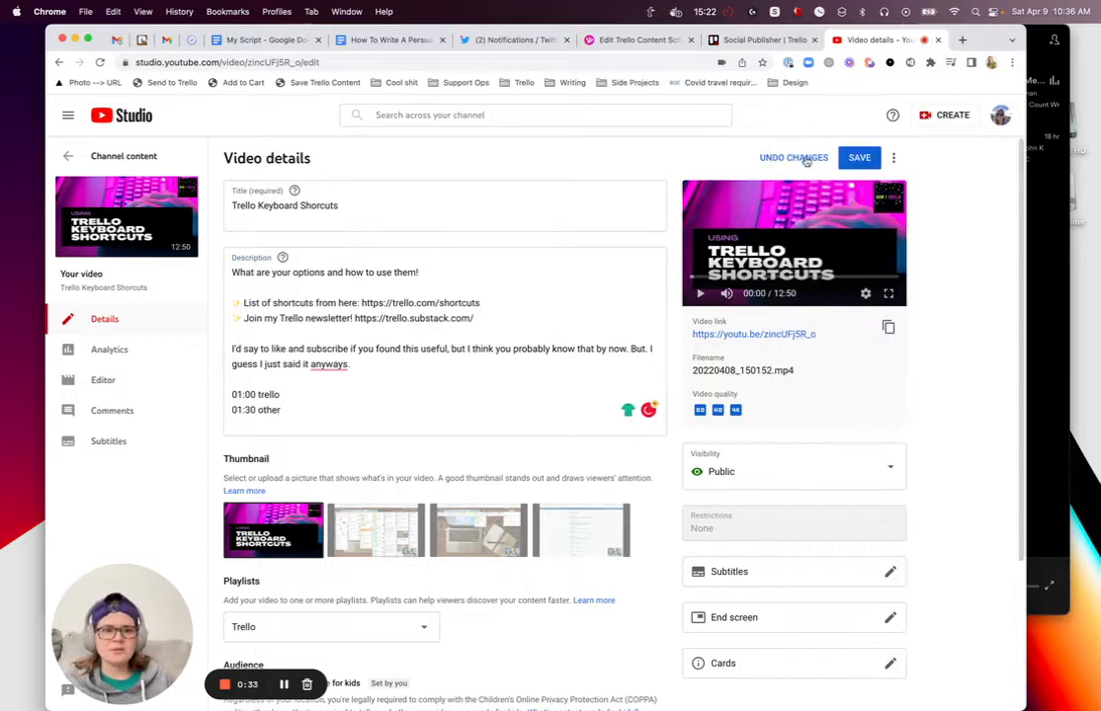
{"action": "left_click", "coordinate": [859, 157]}
- Open the video's public watch page, expand its description and follow the 01:30 timestamp link to check the chapter jump
{"action": "left_click", "coordinate": [742, 335]}
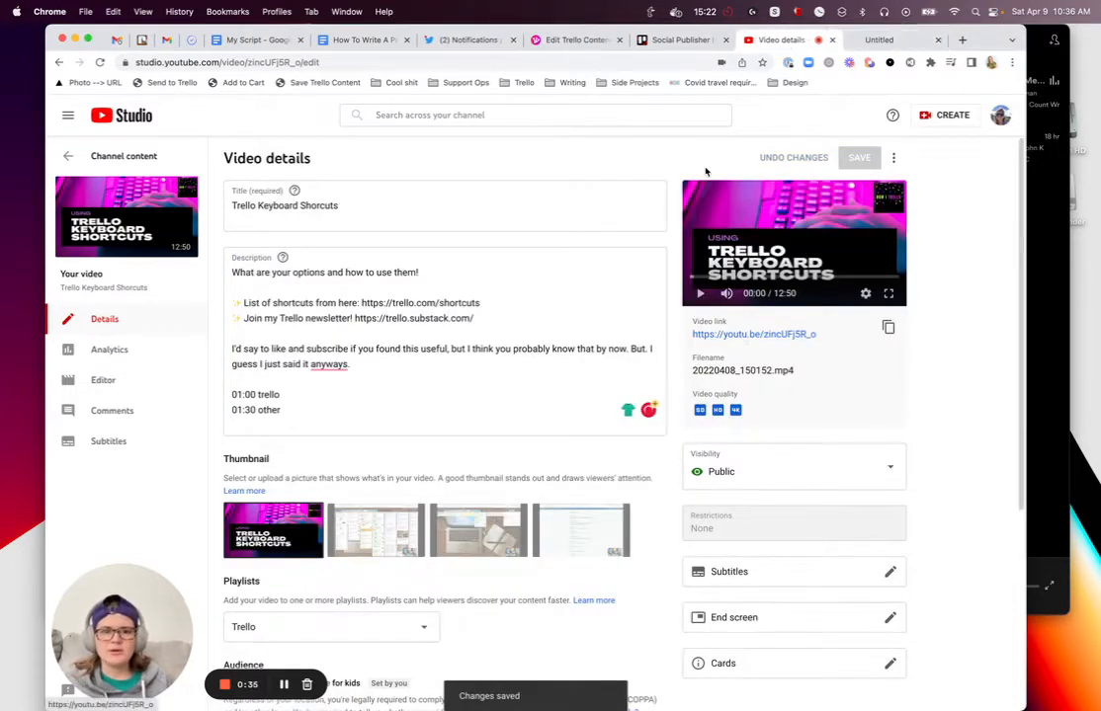
{"action": "scroll", "coordinate": [339, 590], "scroll_direction": "down", "scroll_amount": 2}
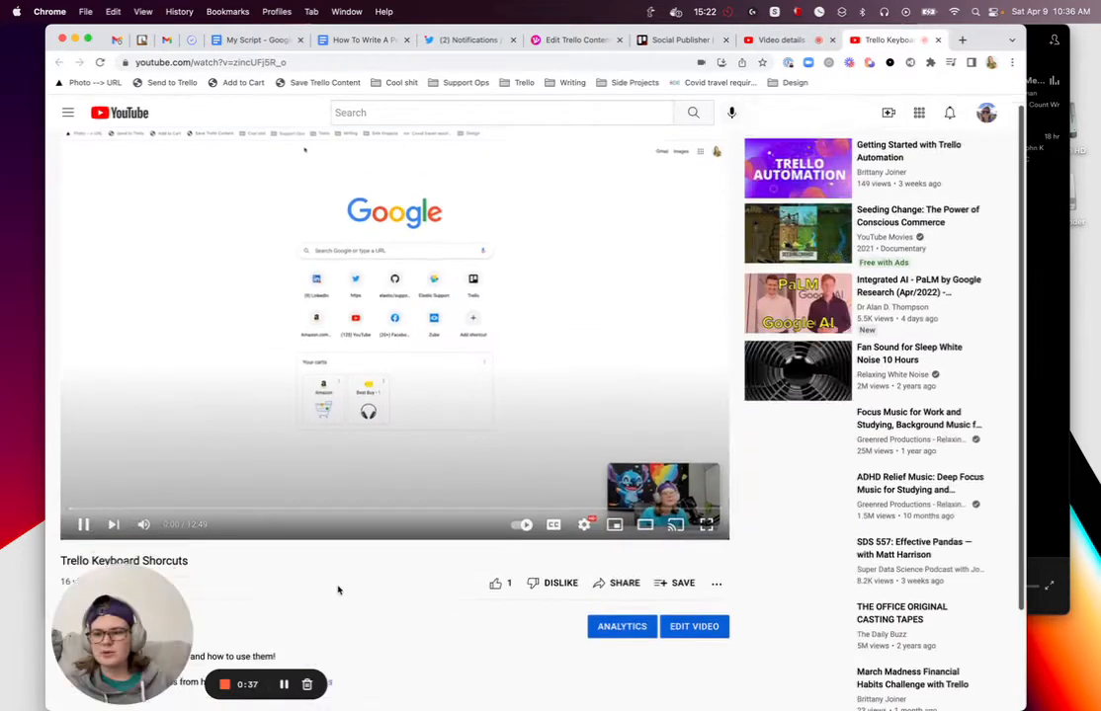
{"action": "scroll", "coordinate": [309, 542], "scroll_direction": "down", "scroll_amount": 3}
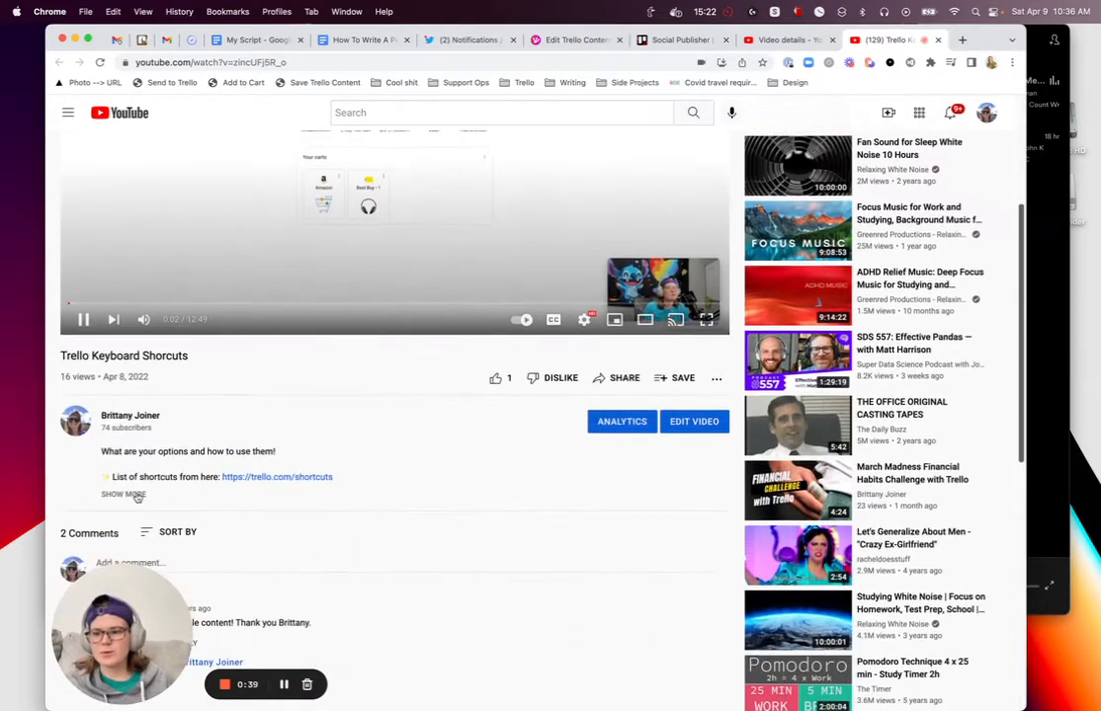
{"action": "left_click", "coordinate": [135, 495]}
{"action": "scroll", "coordinate": [171, 515], "scroll_direction": "down", "scroll_amount": 1}
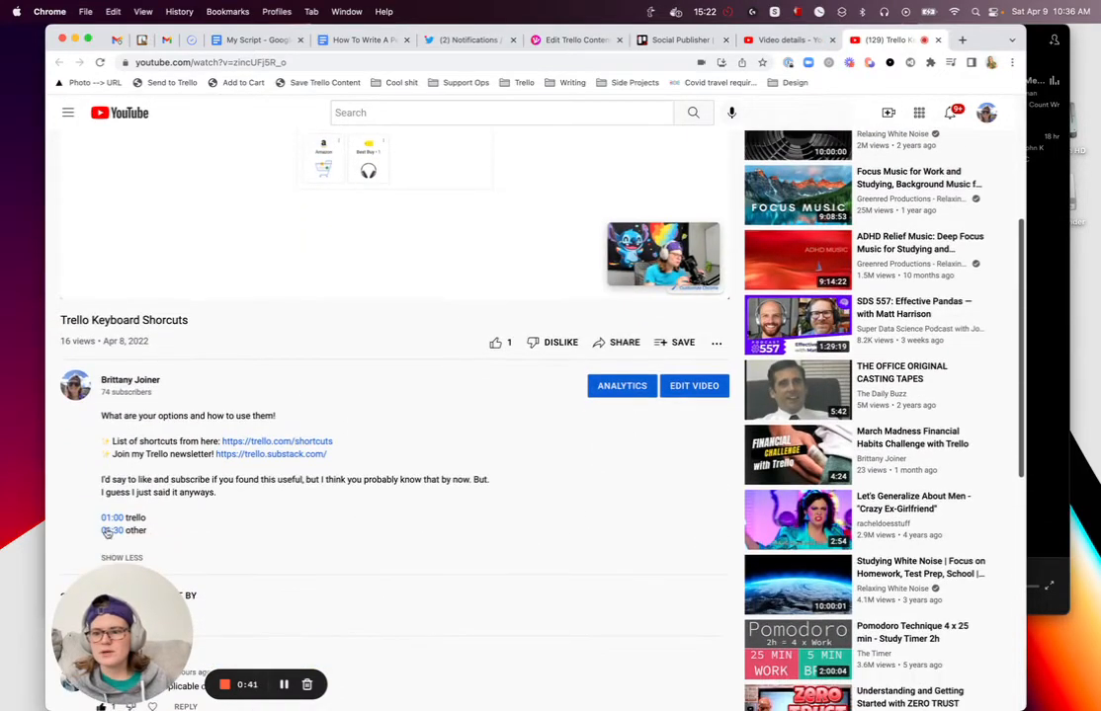
{"action": "left_click", "coordinate": [113, 529]}
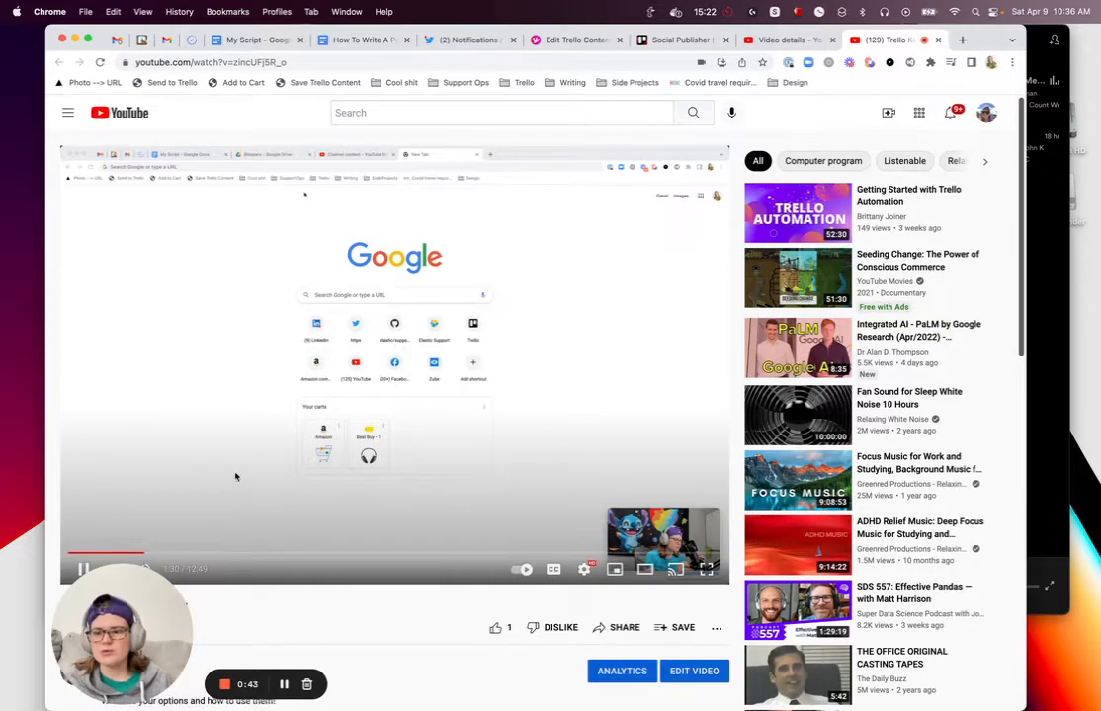
{"action": "scroll", "coordinate": [253, 460], "scroll_direction": "down", "scroll_amount": 3}
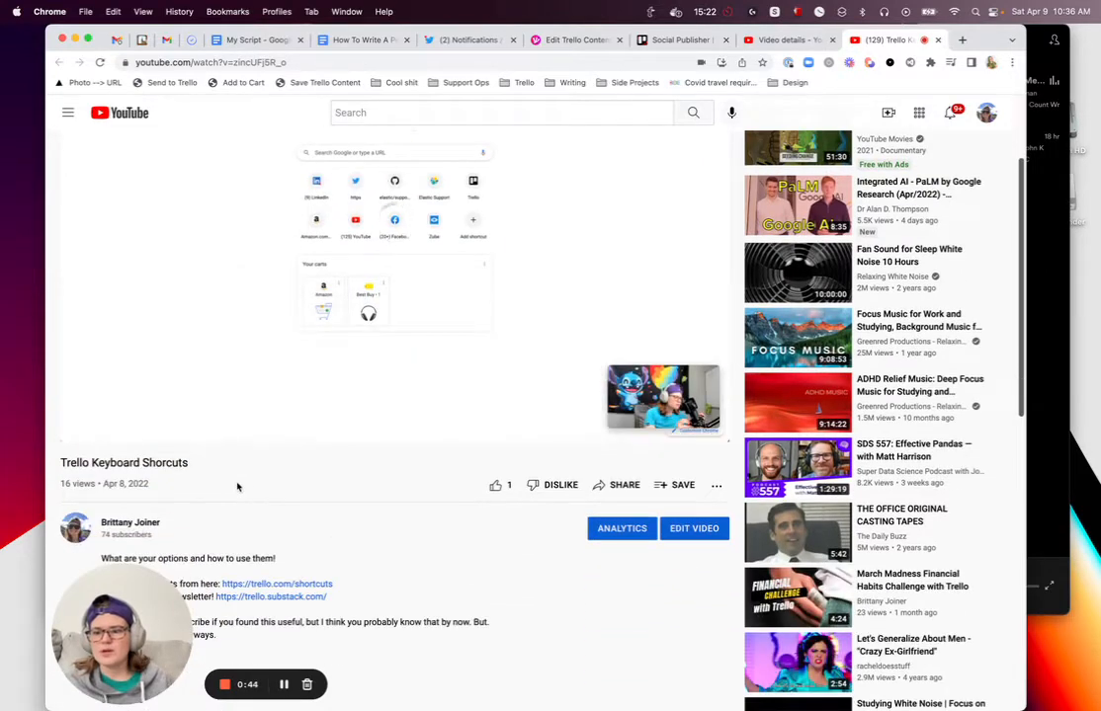
{"action": "scroll", "coordinate": [237, 486], "scroll_direction": "down", "scroll_amount": 1}
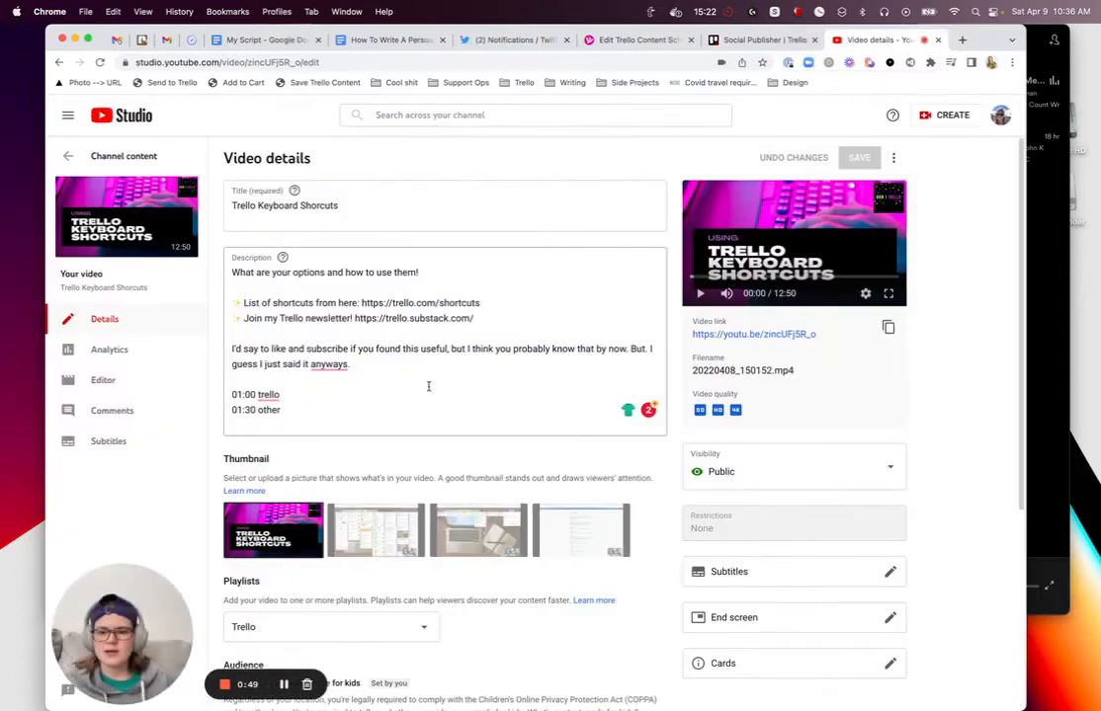
- Delete the "01:00 trello" and "01:30 other" lines from the description in Studio
{"action": "left_click_drag", "start_coordinate": [322, 409], "coordinate": [231, 394]}
{"action": "key", "text": "BackSpace"}
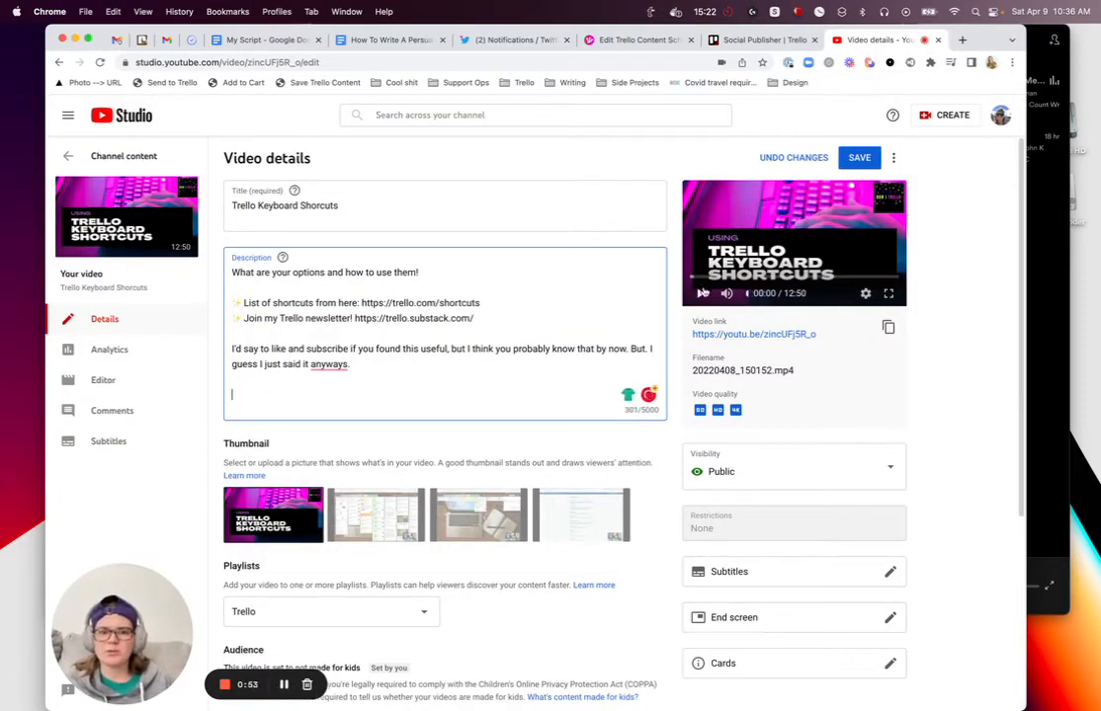
- Play the preview video to 00:02, pause it and add a chapter named "chapter name" at that time
{"action": "left_click", "coordinate": [699, 294]}
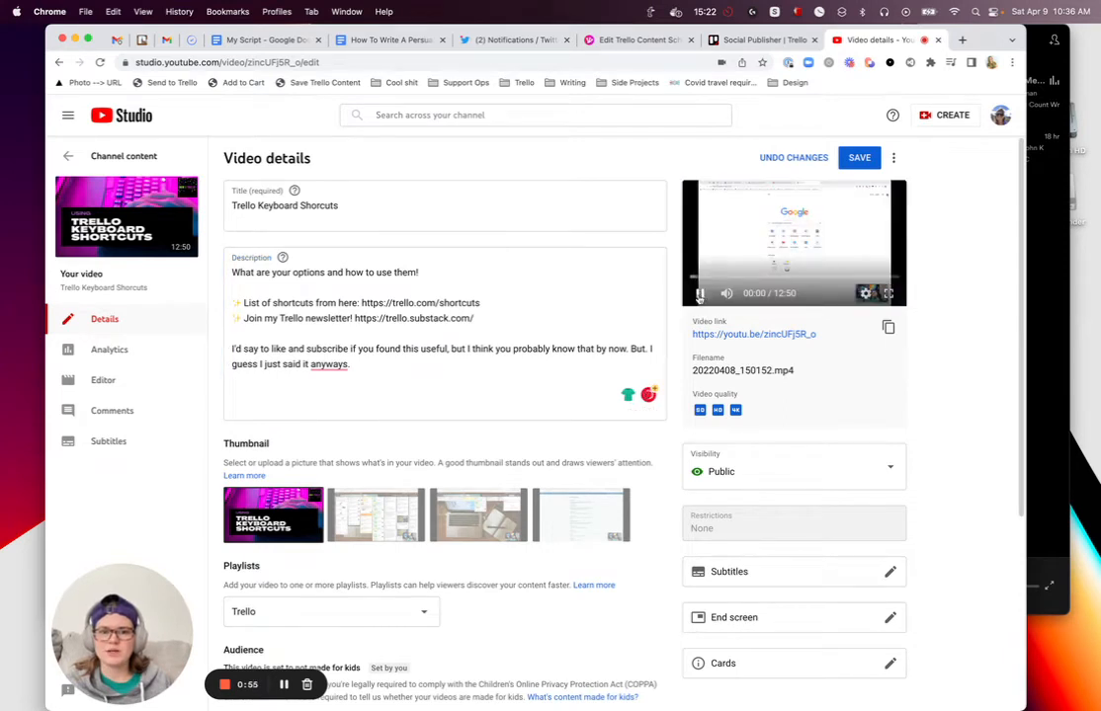
{"action": "left_click", "coordinate": [700, 294]}
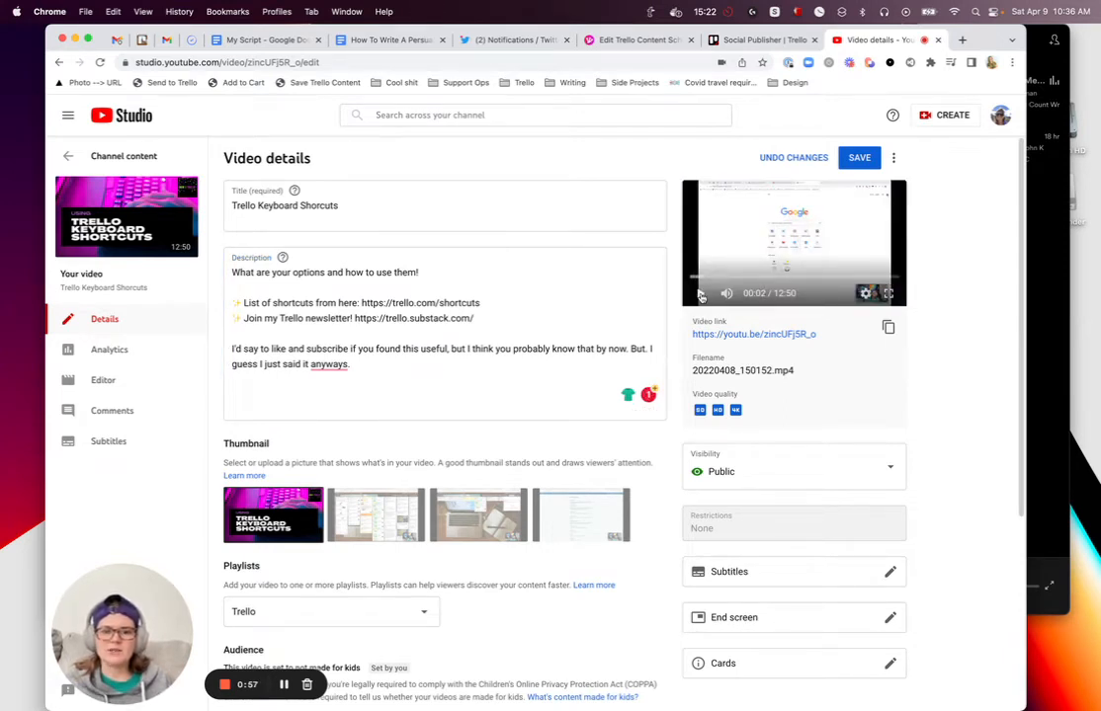
{"action": "key", "text": "super+m"}
{"action": "key", "text": "Return"}
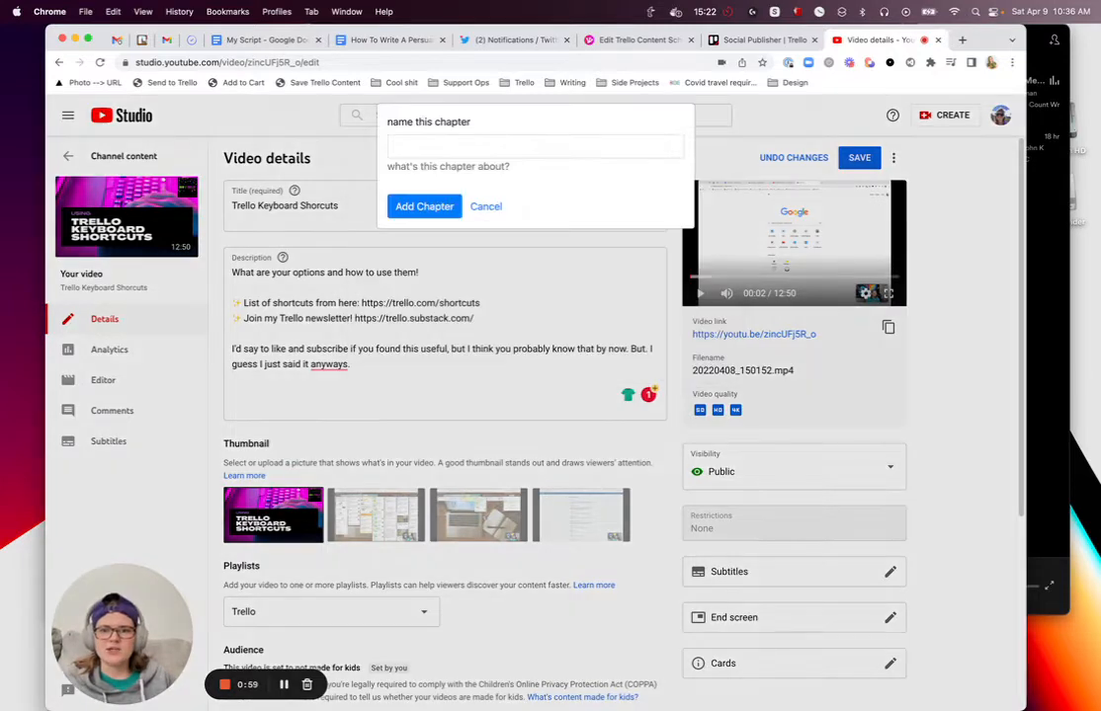
{"action": "left_click", "coordinate": [574, 146]}
{"action": "type", "text": "chapter name"}
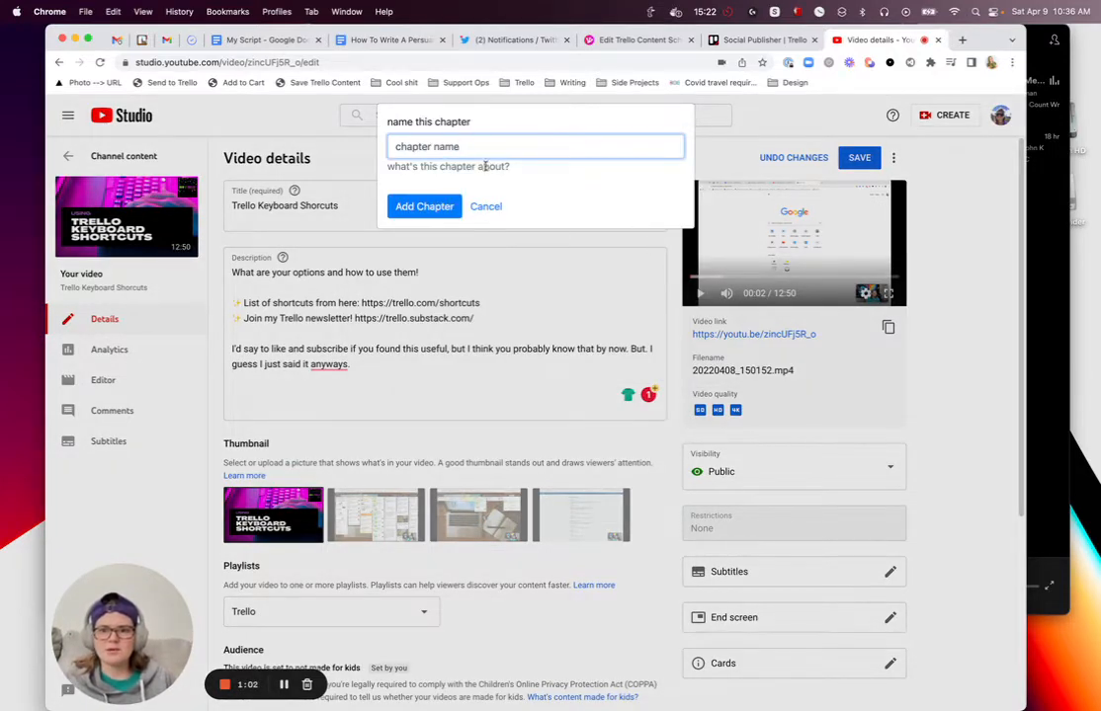
{"action": "key", "text": "Return"}
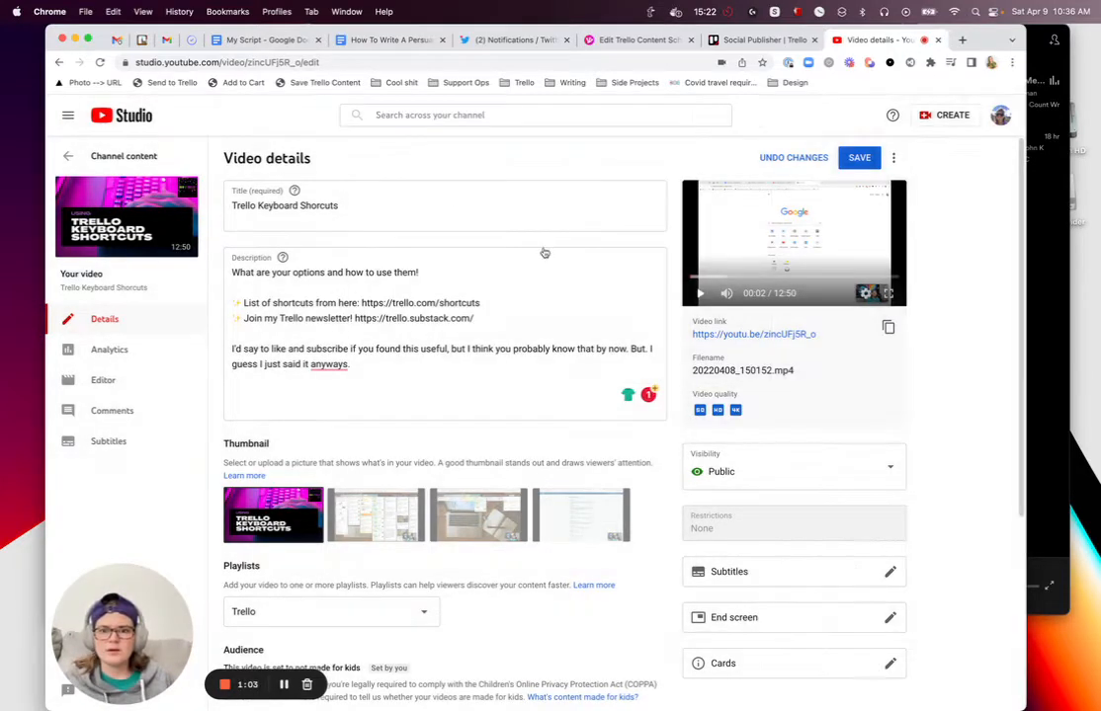
- Skip the preview video ahead to about 04:37 and add a chapter named "another chapter" there
{"action": "left_click", "coordinate": [699, 292]}
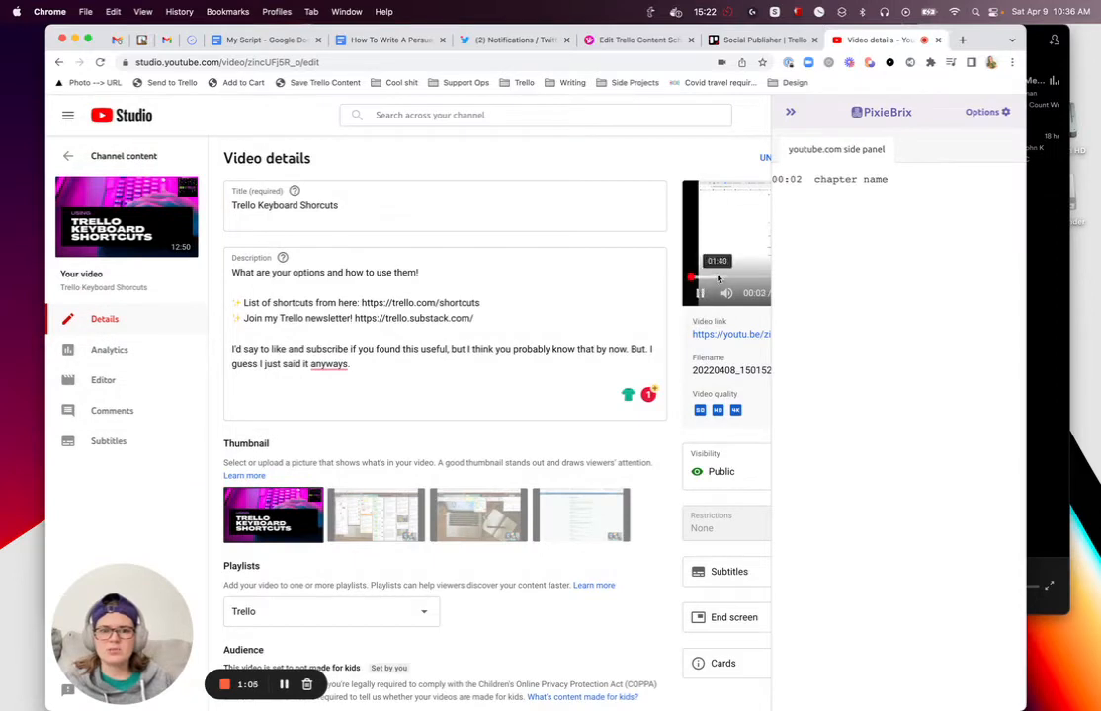
{"action": "left_click", "coordinate": [718, 278]}
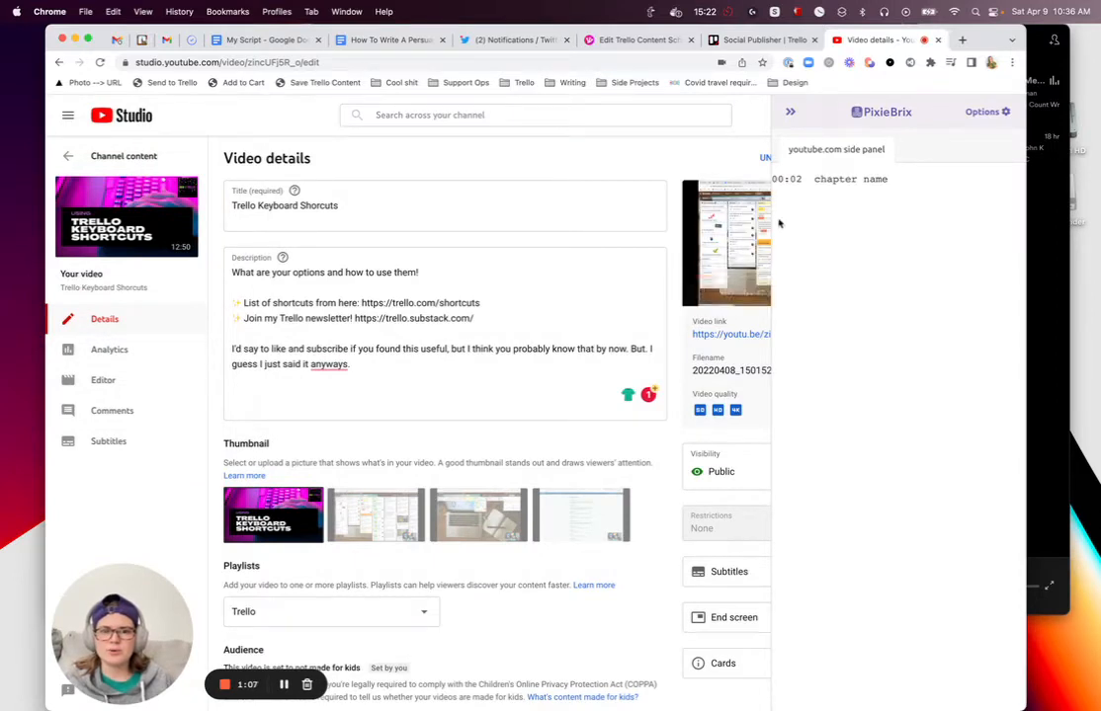
{"action": "left_click", "coordinate": [789, 112]}
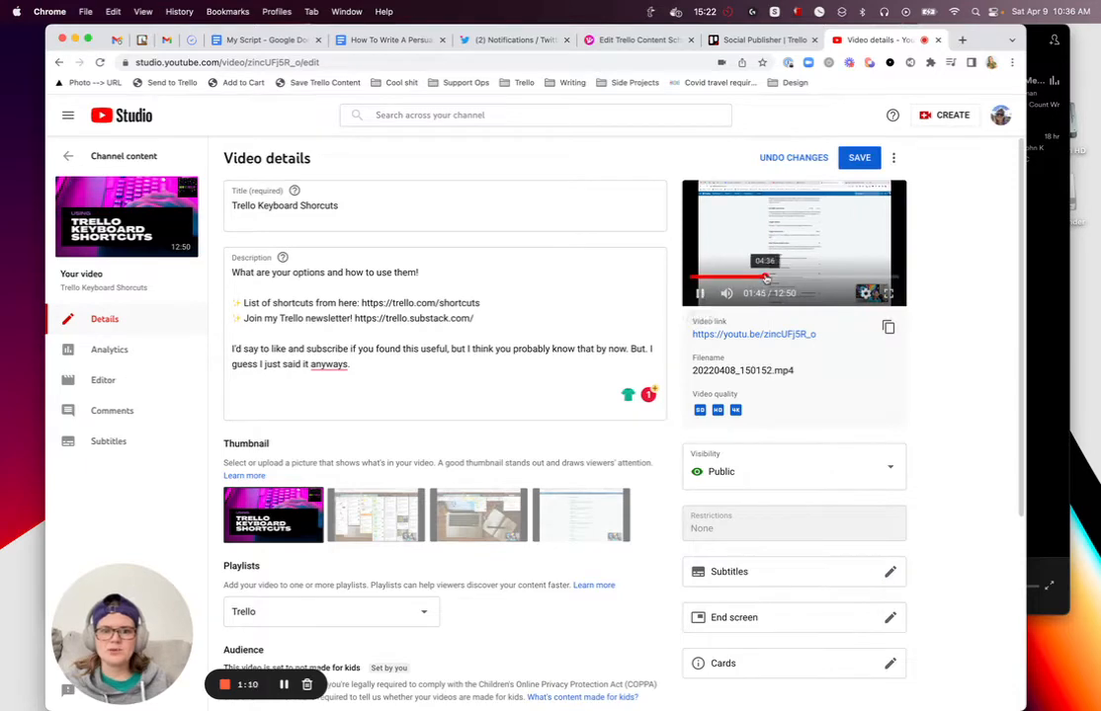
{"action": "left_click", "coordinate": [763, 278]}
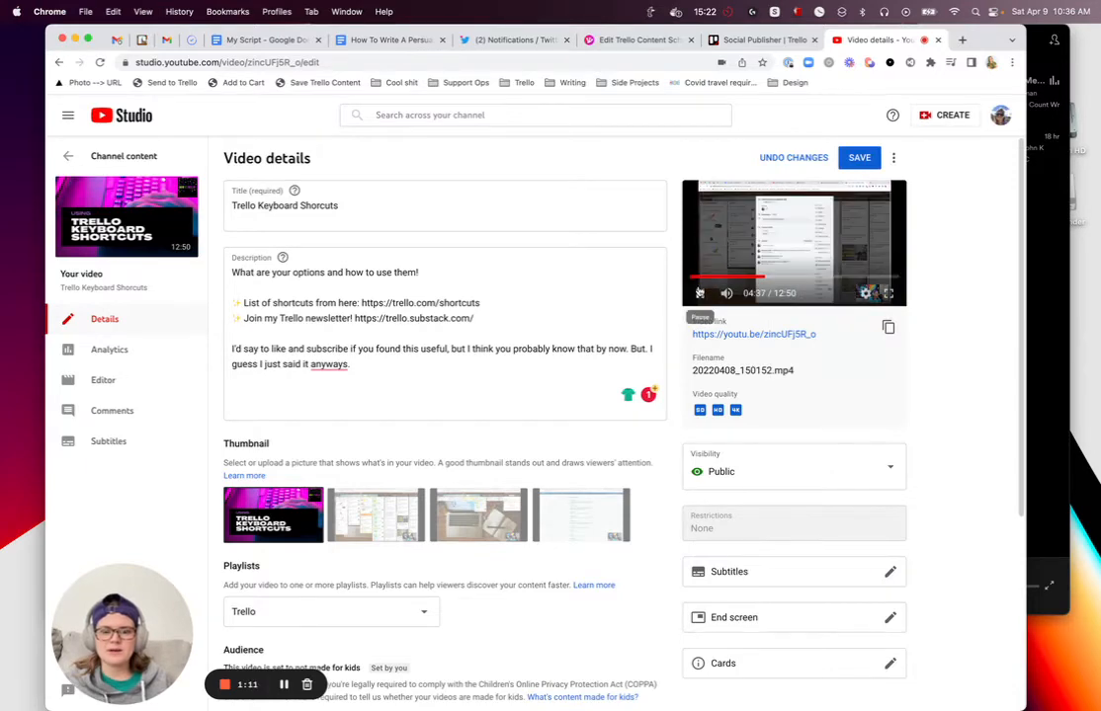
{"action": "key", "text": "super+m"}
{"action": "left_click", "coordinate": [527, 223]}
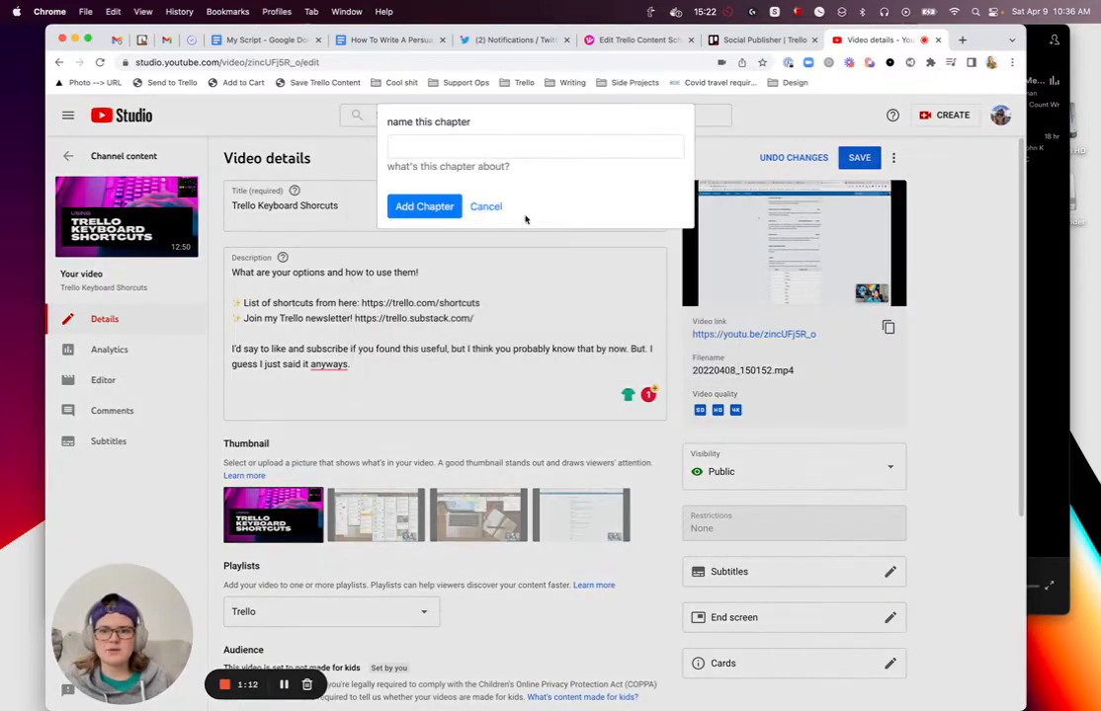
{"action": "left_click", "coordinate": [451, 153]}
{"action": "type", "text": "another chapter"}
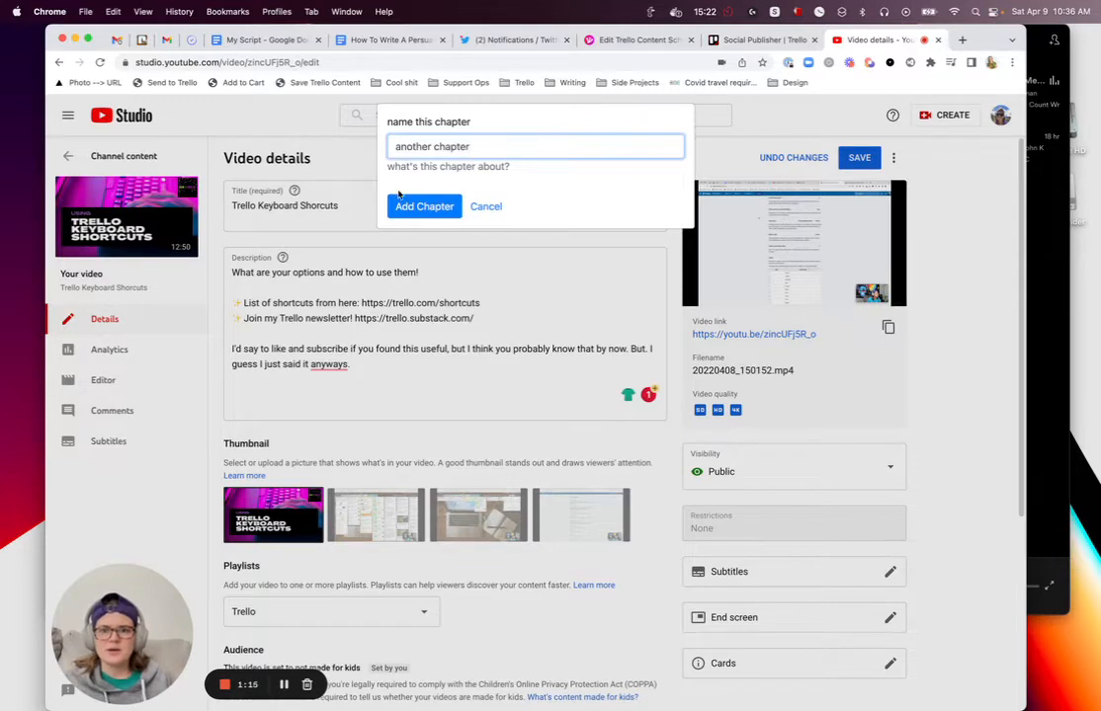
{"action": "left_click", "coordinate": [402, 203]}
- Copy both chapter lines from the PixieBrix list to the end of the description and pause the preview video
{"action": "left_click_drag", "start_coordinate": [902, 193], "coordinate": [771, 177]}
{"action": "key", "text": "super+c"}
{"action": "left_click", "coordinate": [437, 393]}
{"action": "key", "text": "super+v"}
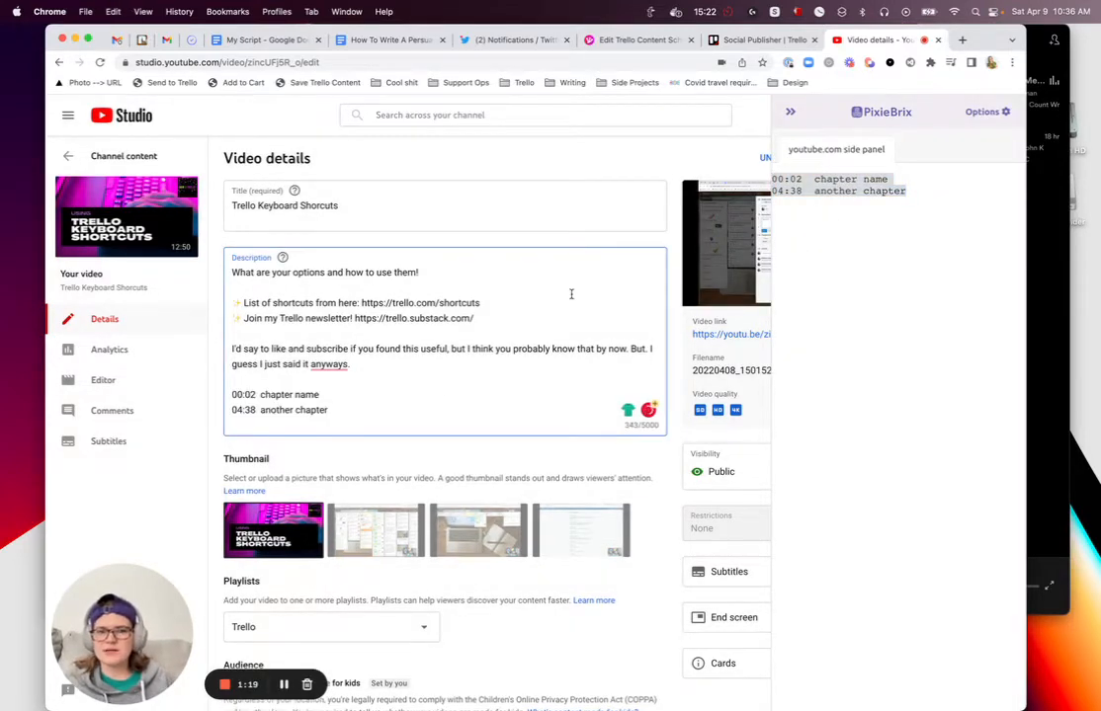
{"action": "left_click", "coordinate": [713, 239]}
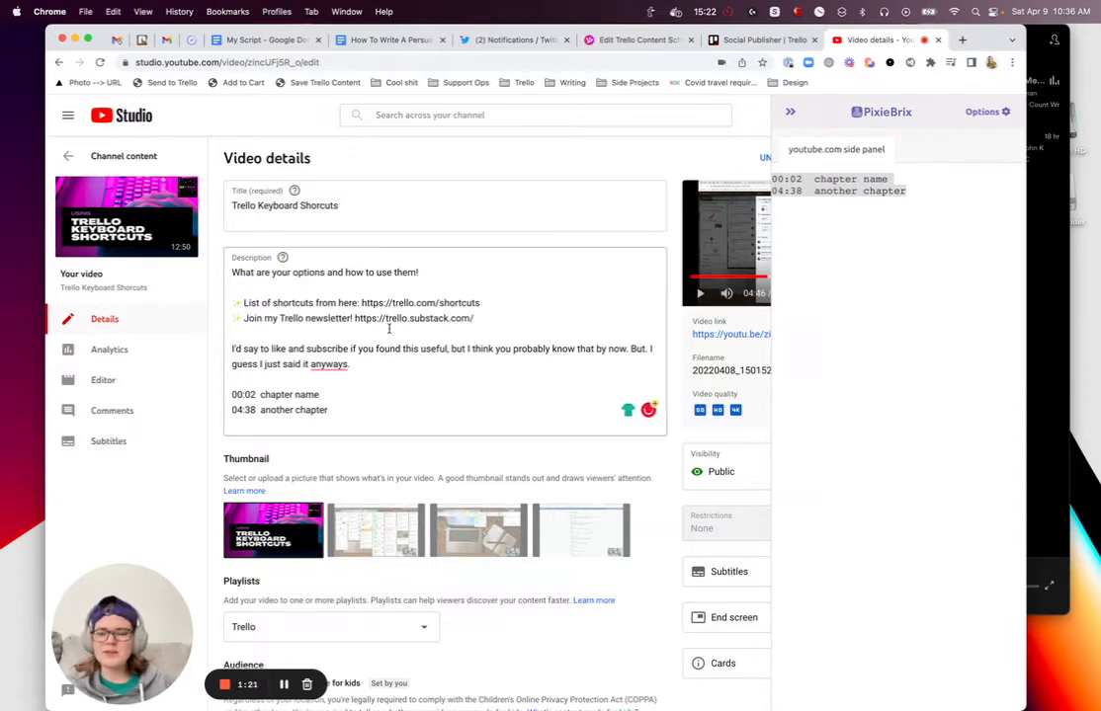
- Delete the two pasted chapter lines from the description and save the video details
{"action": "left_click", "coordinate": [346, 406]}
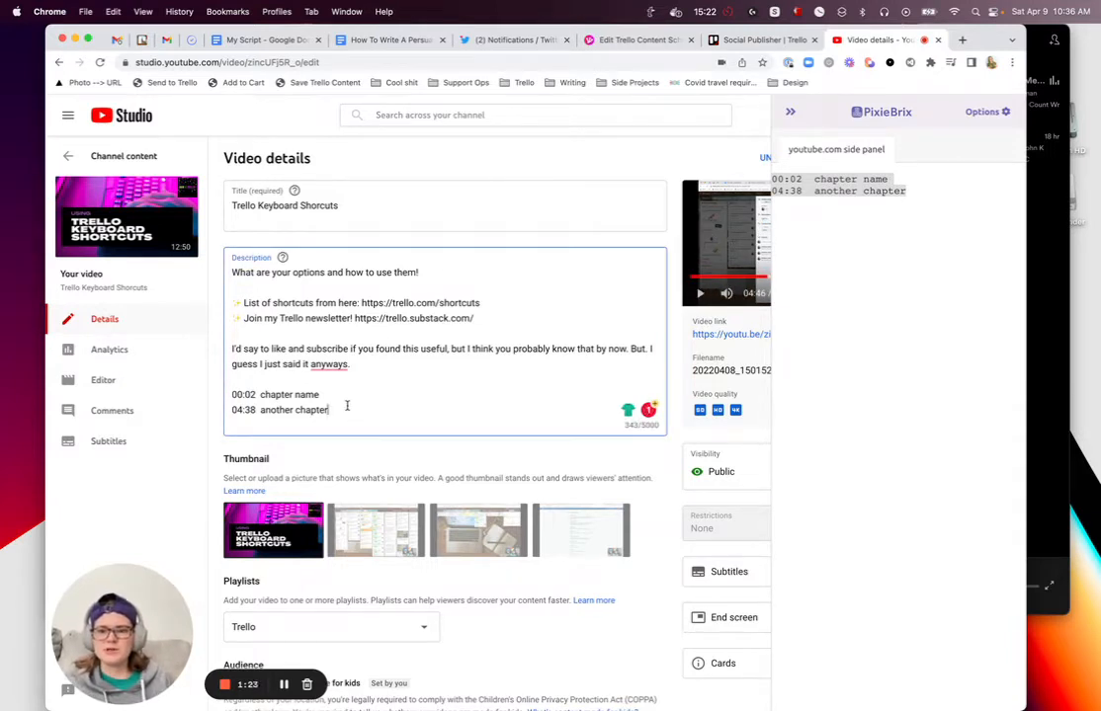
{"action": "key", "text": "shift+Up"}
{"action": "key", "text": "shift+Up"}
{"action": "key", "text": "super+a"}
{"action": "key", "text": "Down"}
{"action": "key", "text": "shift+Up"}
{"action": "key", "text": "shift+Up"}
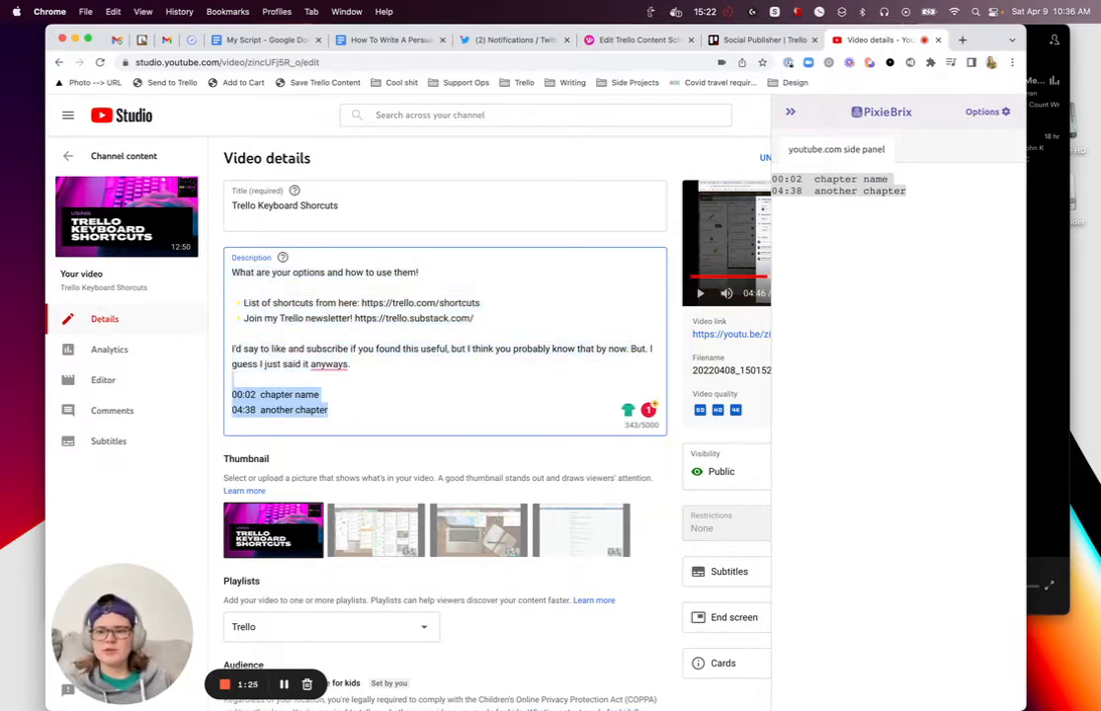
{"action": "key", "text": "BackSpace"}
{"action": "left_click", "coordinate": [791, 112]}
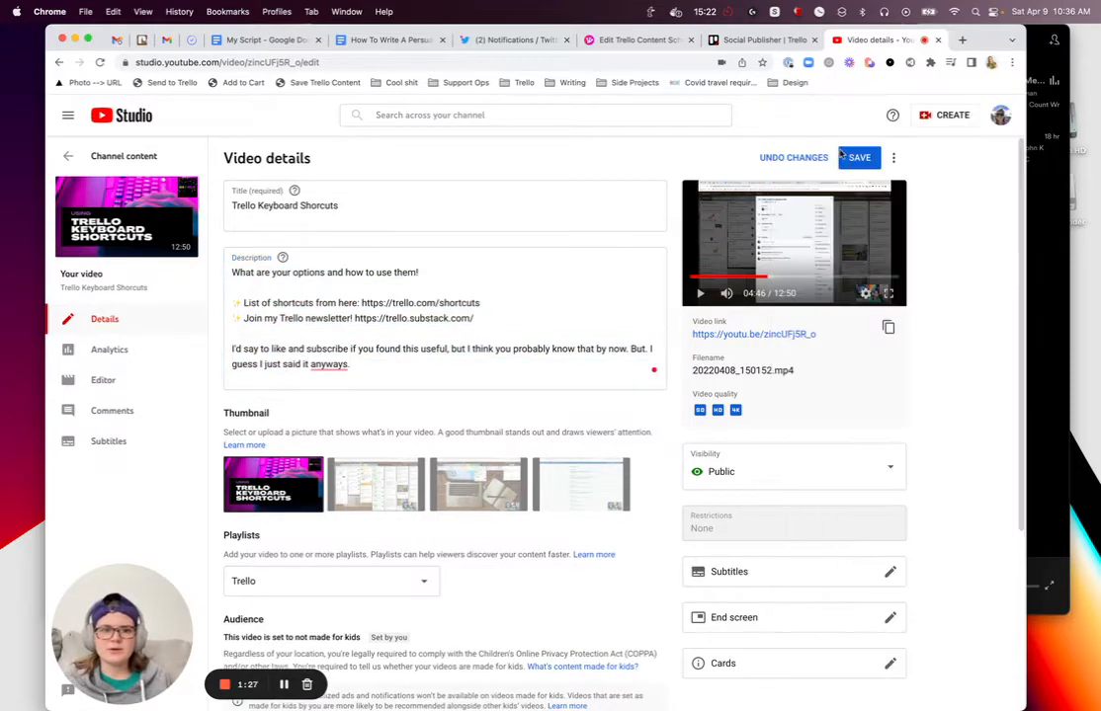
{"action": "left_click", "coordinate": [857, 157]}
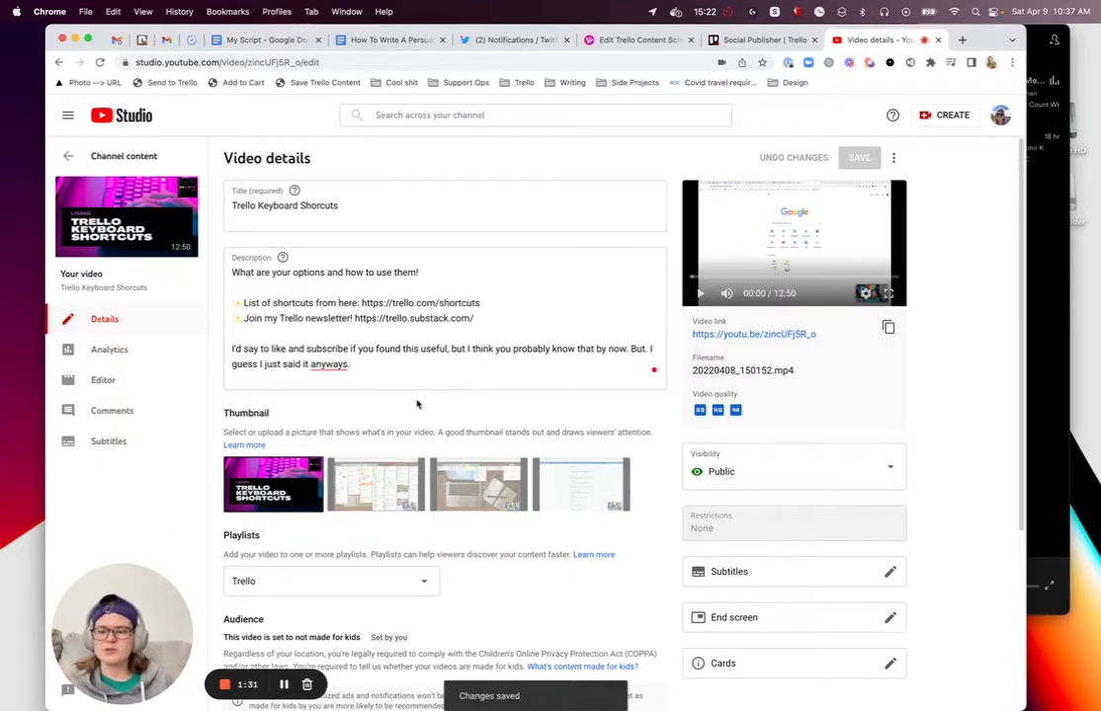
- Inspect the page in the browser's developer tools and open the "YT: Create chapters" extension in the PixieBrix editor
{"action": "scroll", "coordinate": [417, 404], "scroll_direction": "down", "scroll_amount": 1}
{"action": "scroll", "coordinate": [514, 332], "scroll_direction": "up", "scroll_amount": 1}
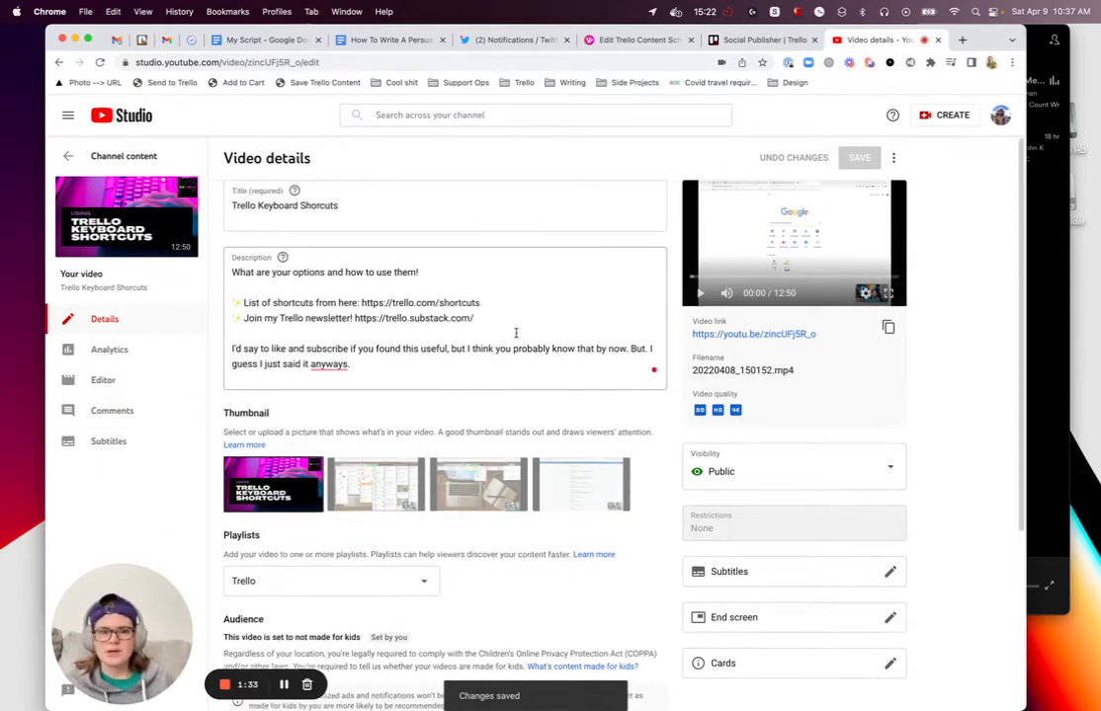
{"action": "right_click", "coordinate": [949, 285]}
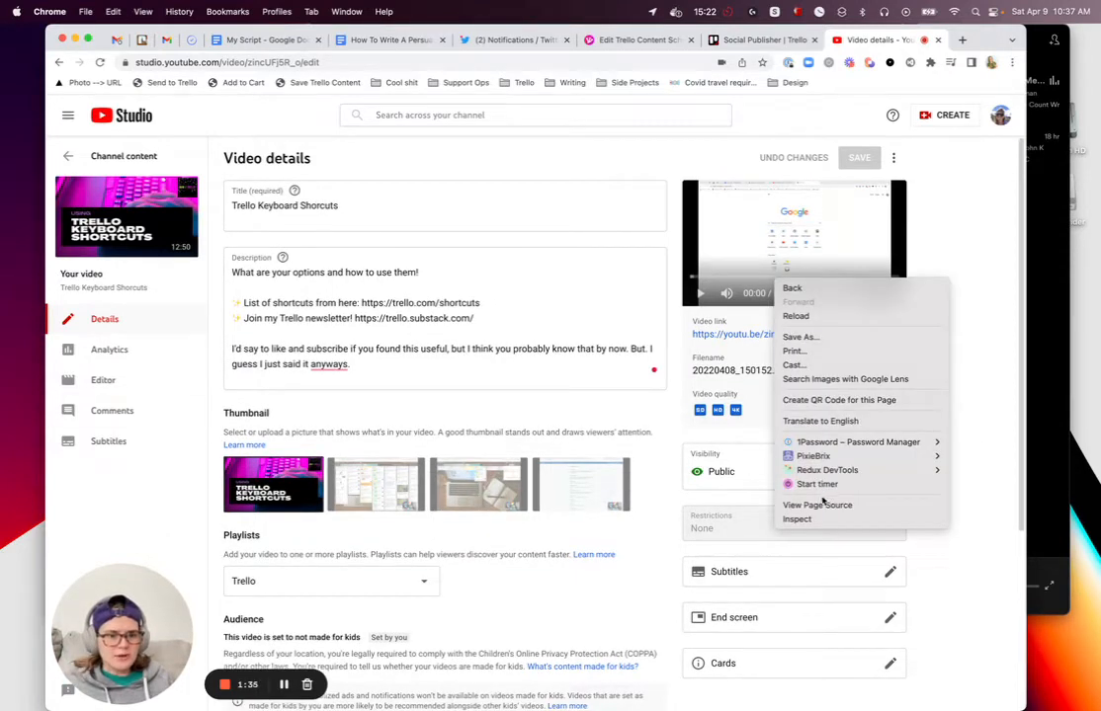
{"action": "left_click", "coordinate": [808, 520]}
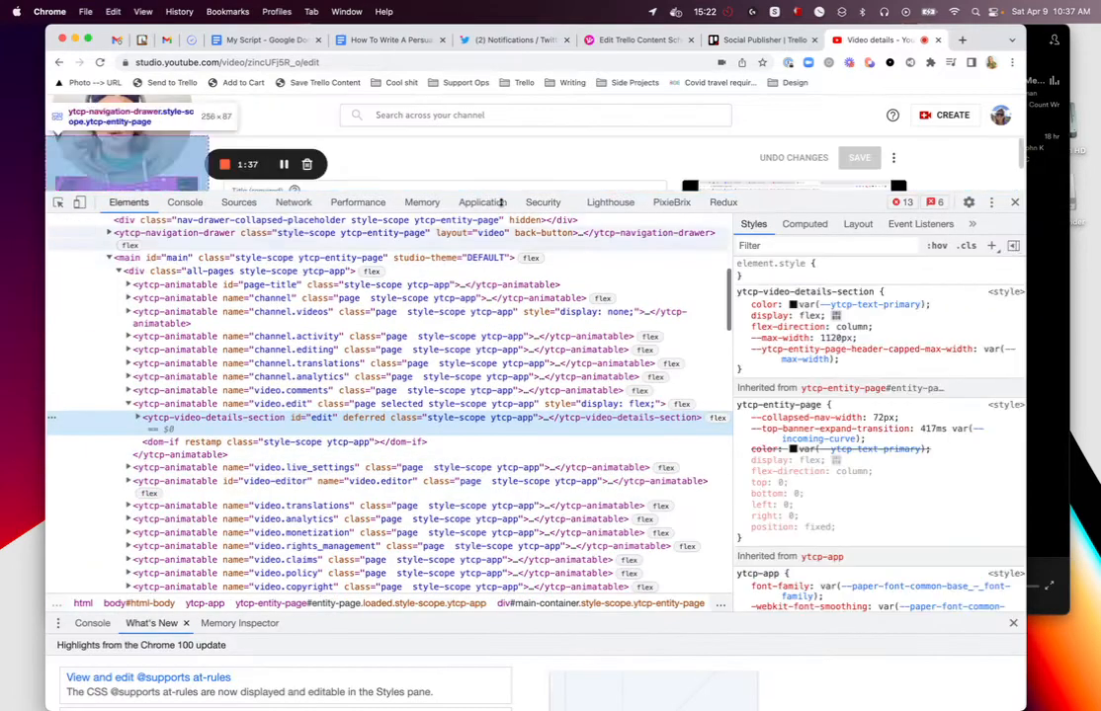
{"action": "left_click", "coordinate": [668, 202]}
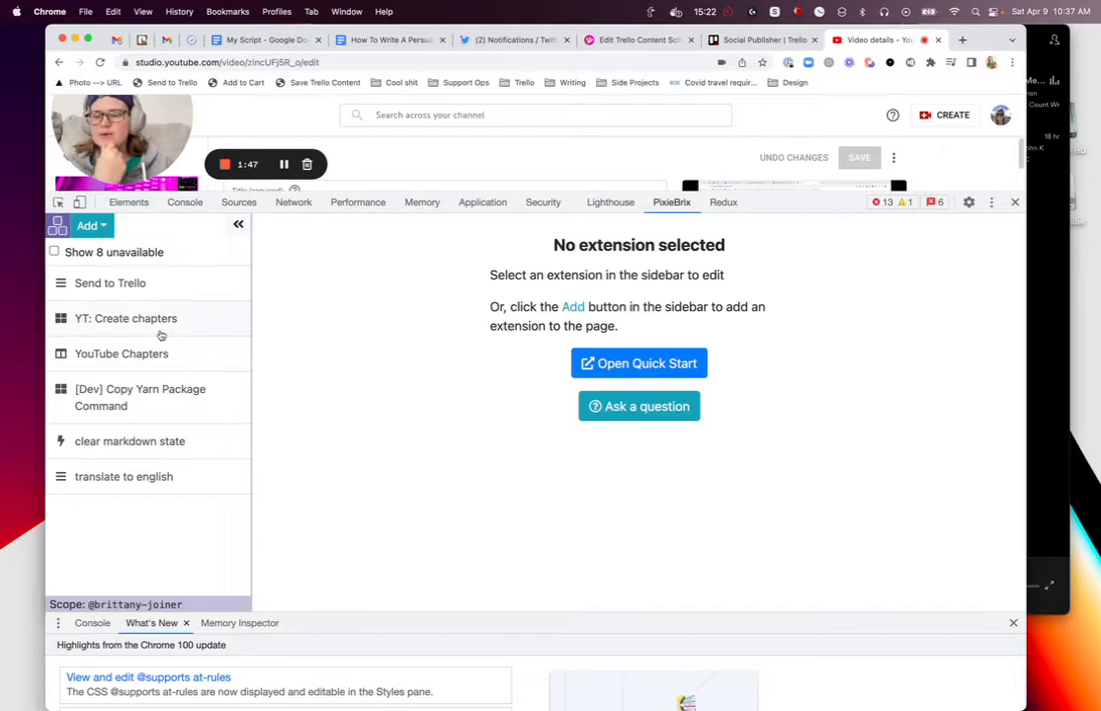
{"action": "left_click", "coordinate": [140, 329]}
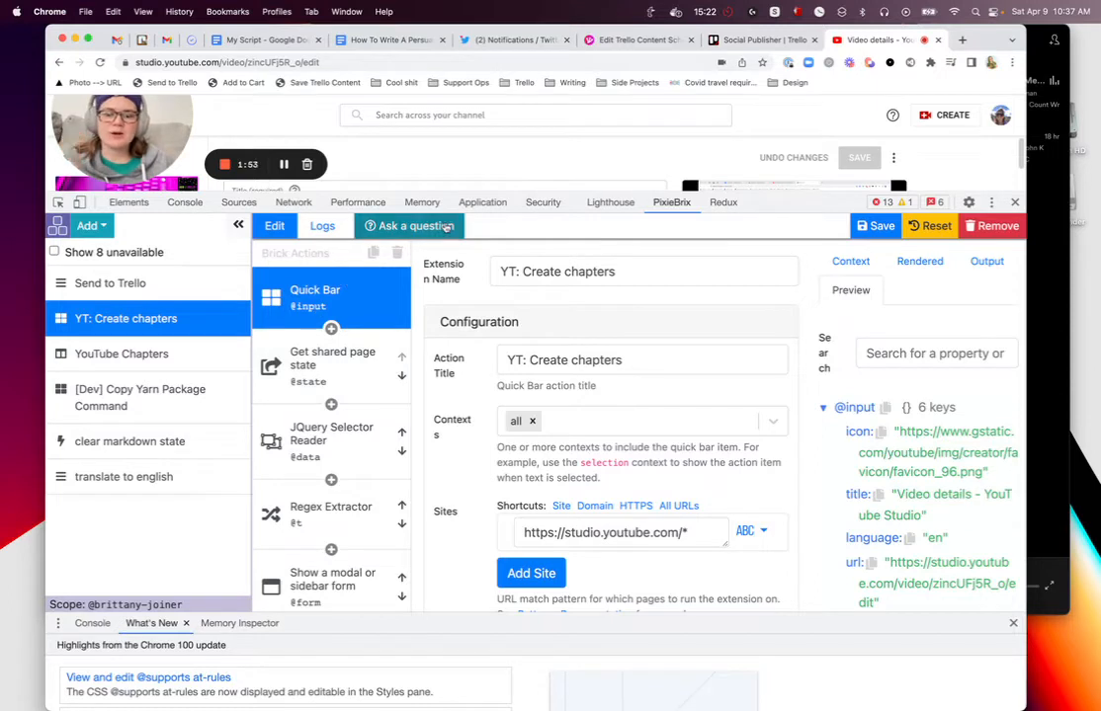
- Open the PixieBrix quick bar over the YouTube Studio page
{"action": "key", "text": "super+m"}
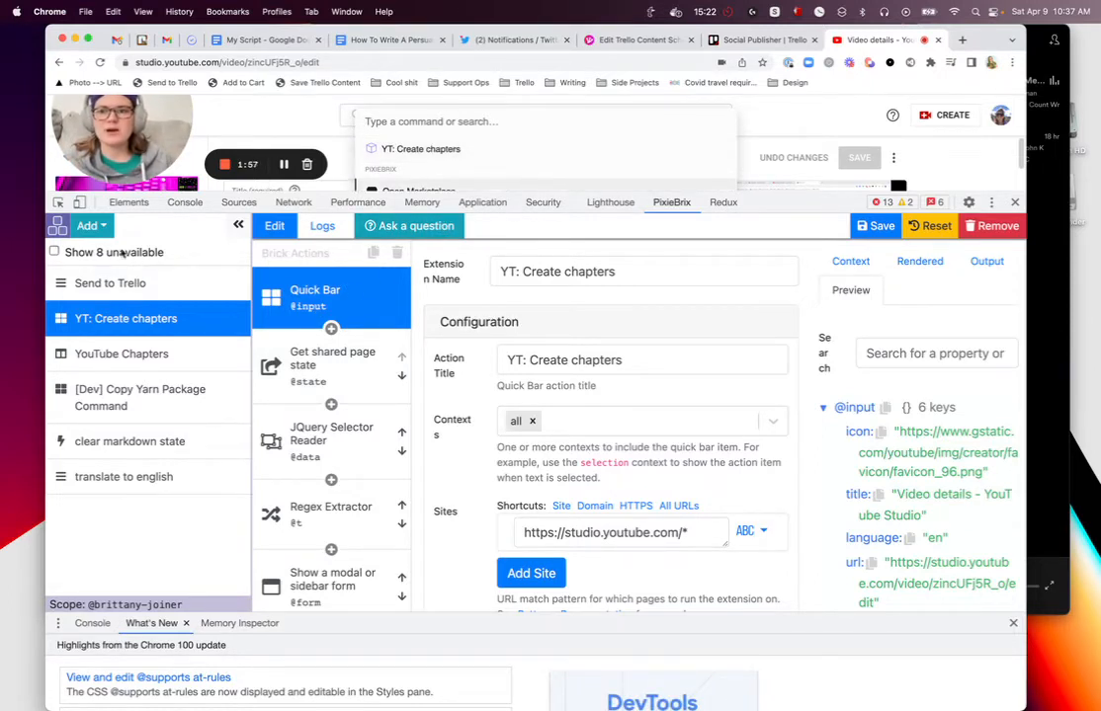
{"action": "left_click", "coordinate": [88, 225]}
{"action": "left_click", "coordinate": [119, 285]}
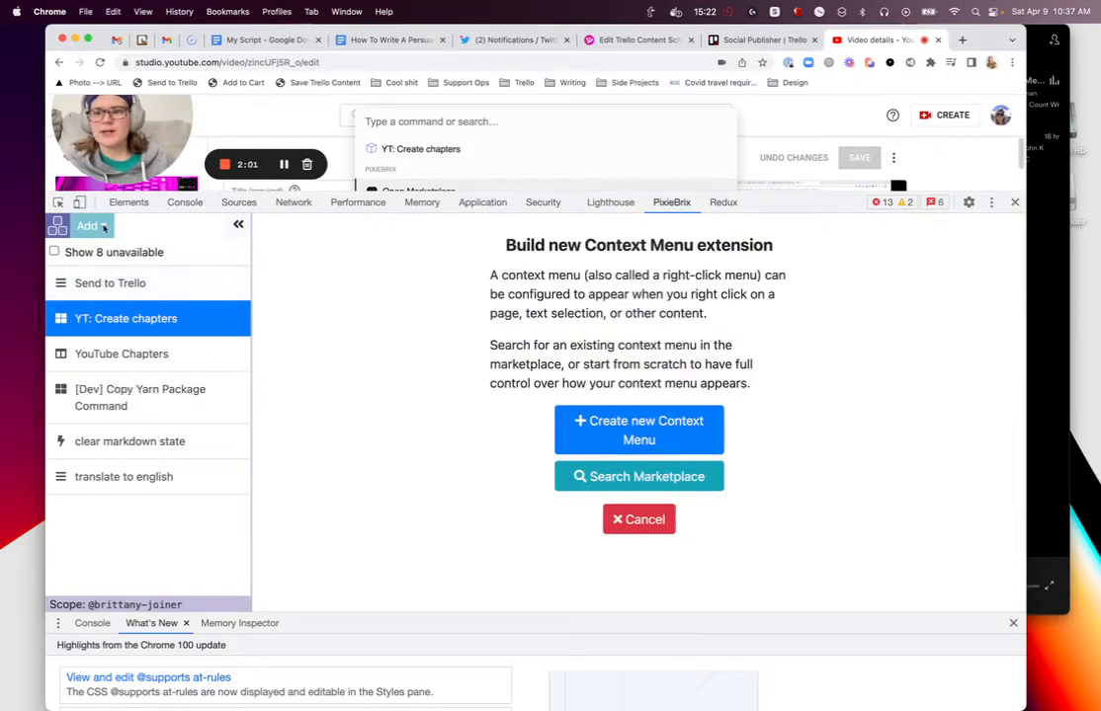
{"action": "left_click", "coordinate": [660, 521]}
- Start adding a new Quick Bar extension and open the browser settings for changing the Quick Bar shortcut
{"action": "left_click", "coordinate": [91, 228]}
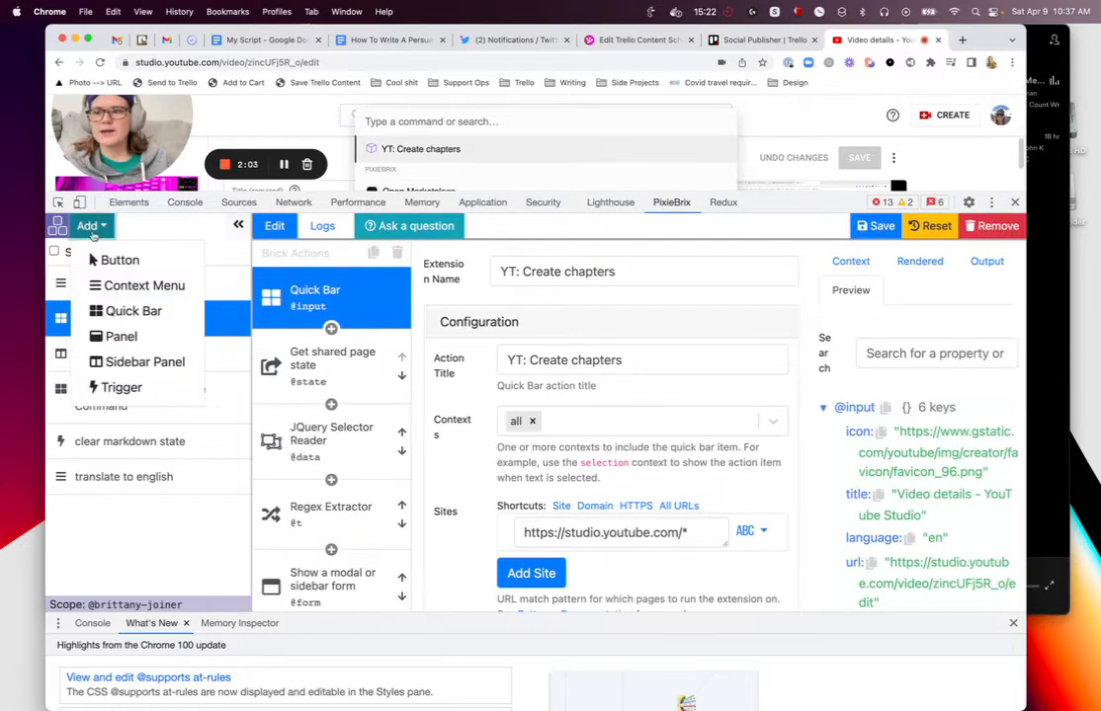
{"action": "left_click", "coordinate": [124, 311]}
{"action": "left_click", "coordinate": [640, 300]}
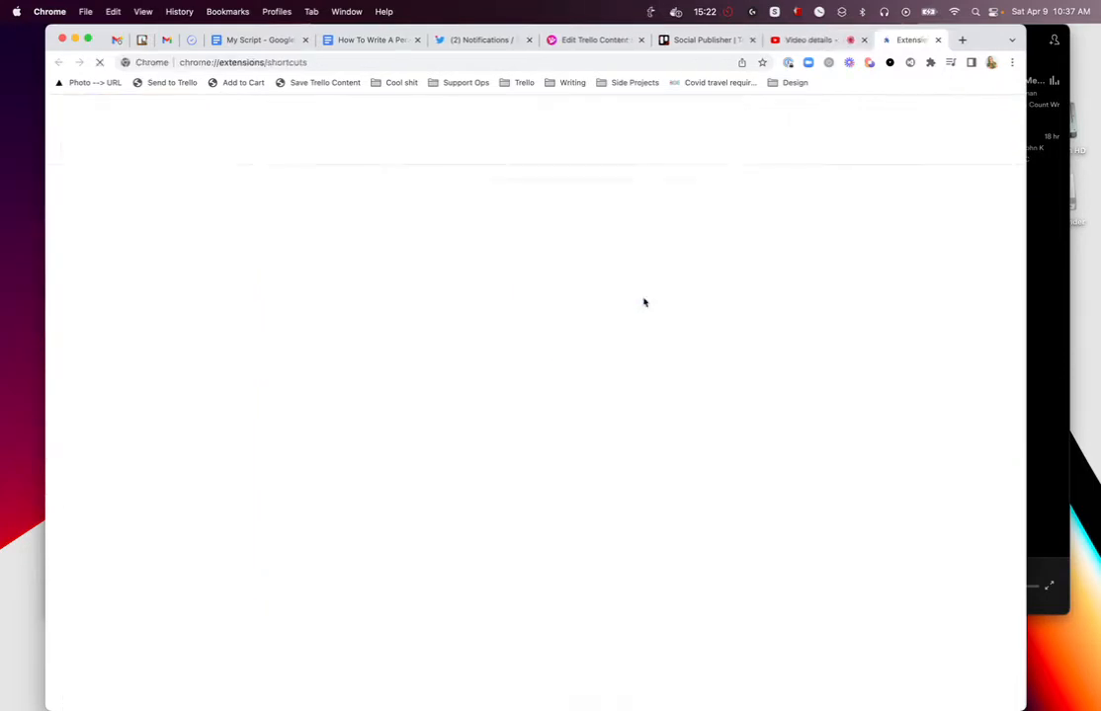
- Change the PixieBrix "Toggle quick bar" shortcut to ⌘Q and close the extension shortcuts page
{"action": "scroll", "coordinate": [437, 409], "scroll_direction": "down", "scroll_amount": 15}
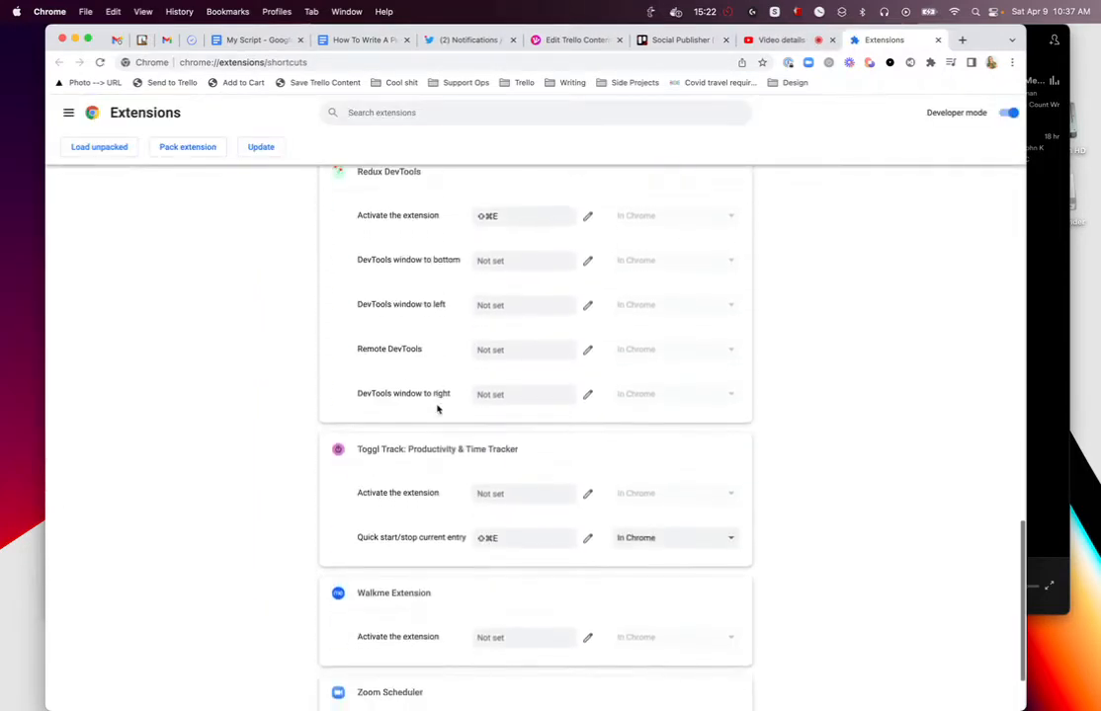
{"action": "scroll", "coordinate": [438, 410], "scroll_direction": "down", "scroll_amount": 2}
{"action": "scroll", "coordinate": [427, 436], "scroll_direction": "up", "scroll_amount": 6}
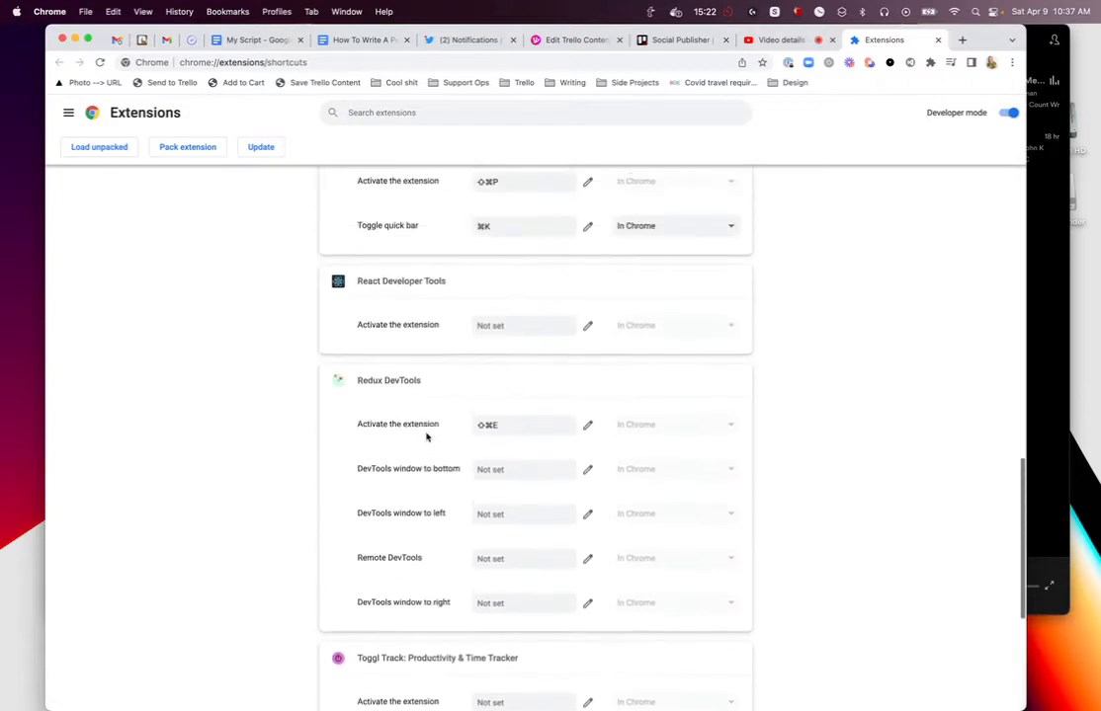
{"action": "scroll", "coordinate": [426, 437], "scroll_direction": "up", "scroll_amount": 4}
{"action": "left_click", "coordinate": [510, 438]}
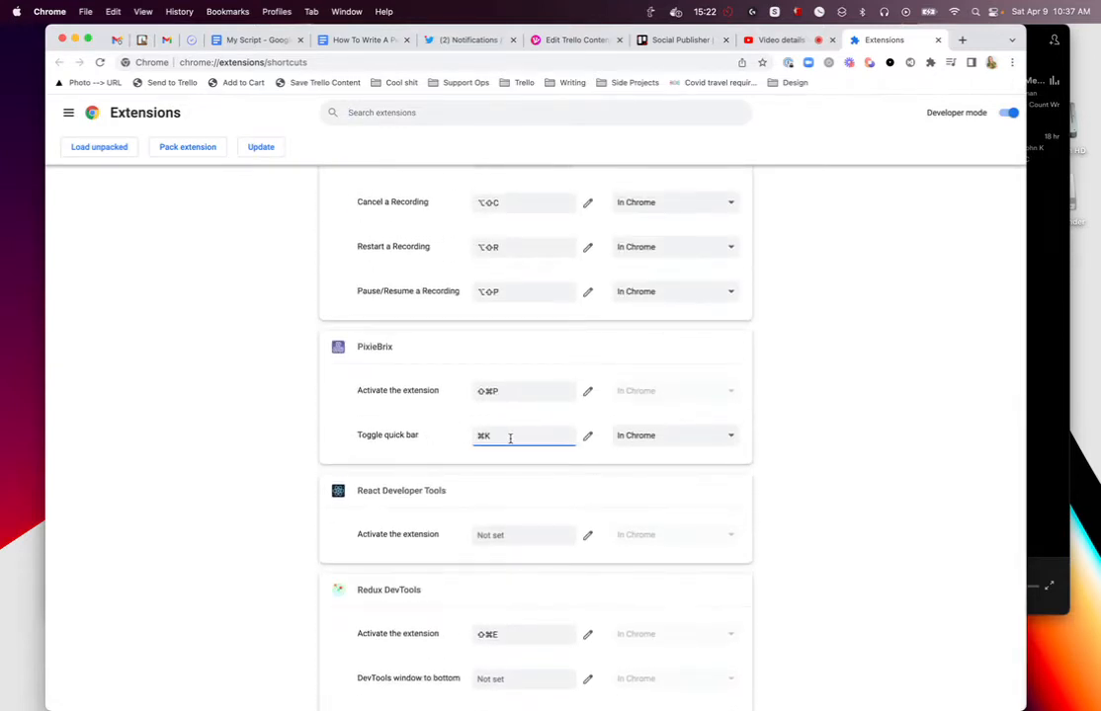
{"action": "left_click", "coordinate": [587, 435]}
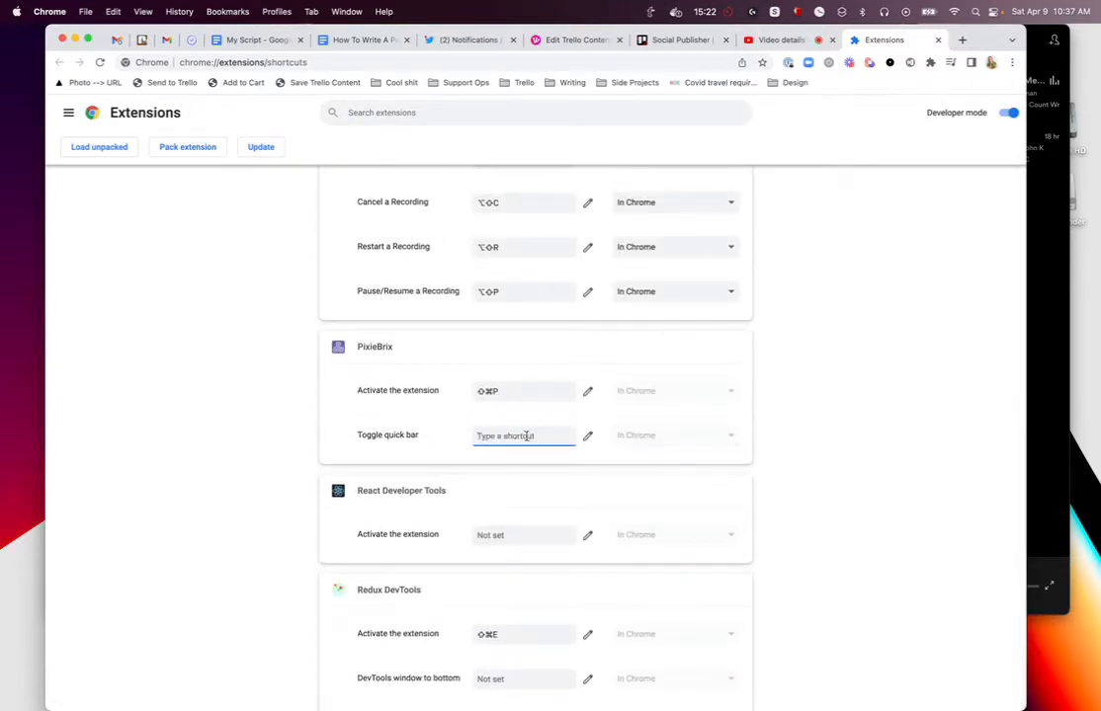
{"action": "key", "text": "super+q"}
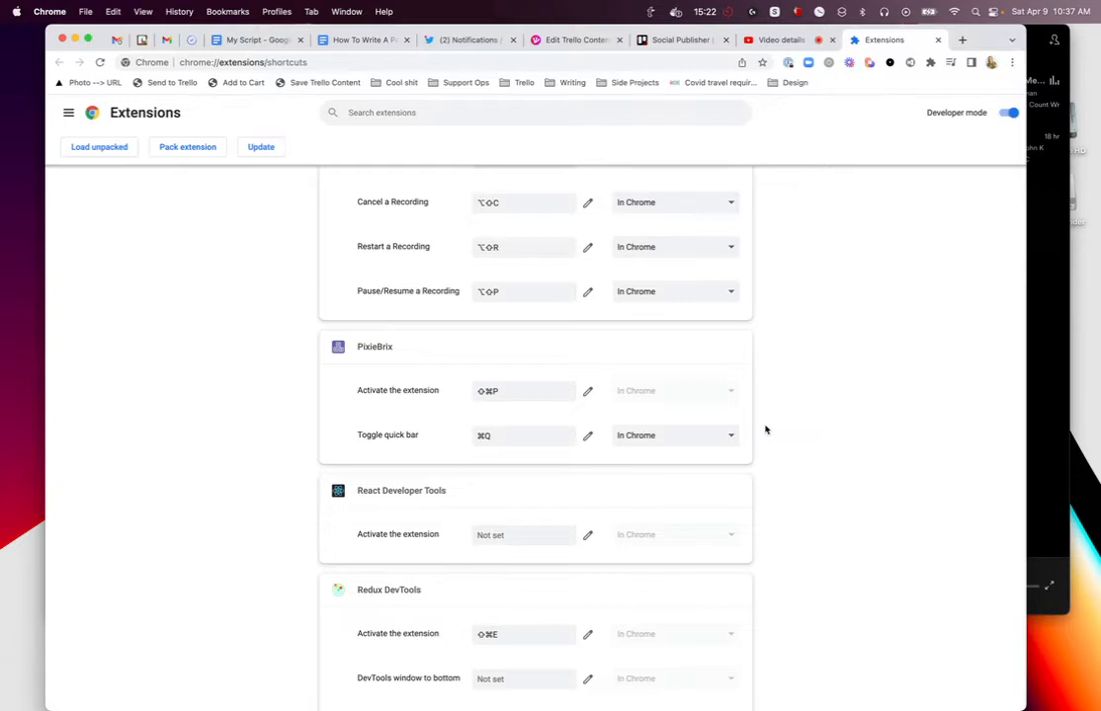
{"action": "key", "text": "super+w"}
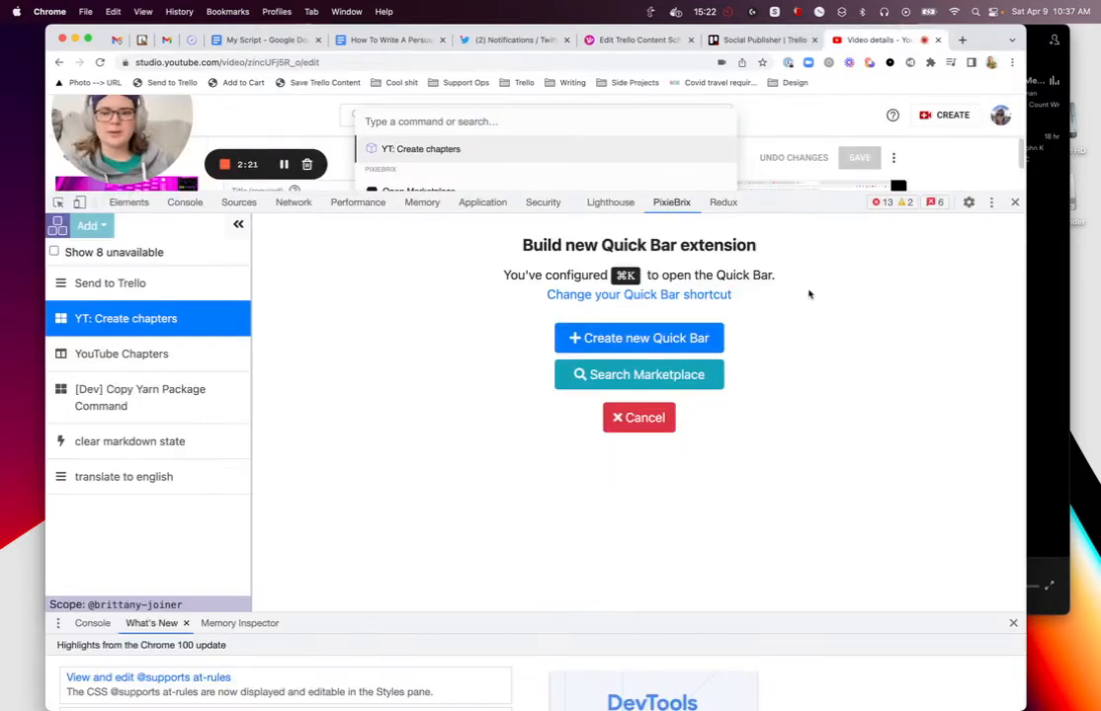
- Toggle the quick bar on the page and return to the "YT: Create chapters" extension in the editor
{"action": "key", "text": "super+k"}
{"action": "key", "text": "super+k"}
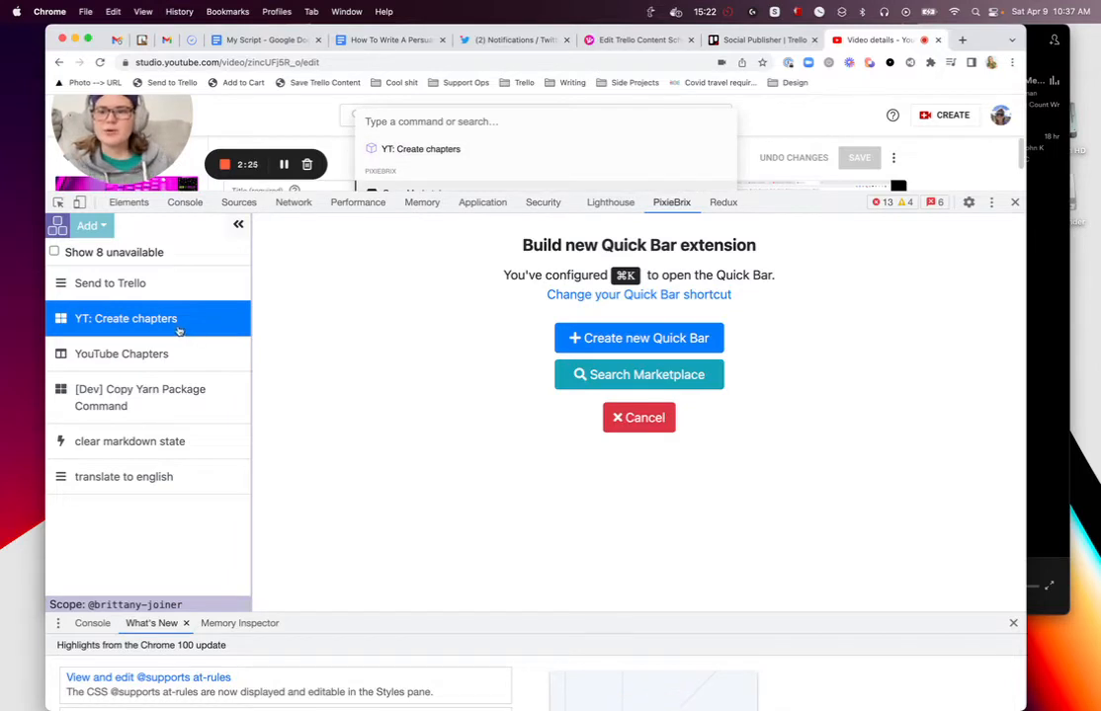
{"action": "left_click", "coordinate": [142, 352]}
{"action": "left_click", "coordinate": [140, 326]}
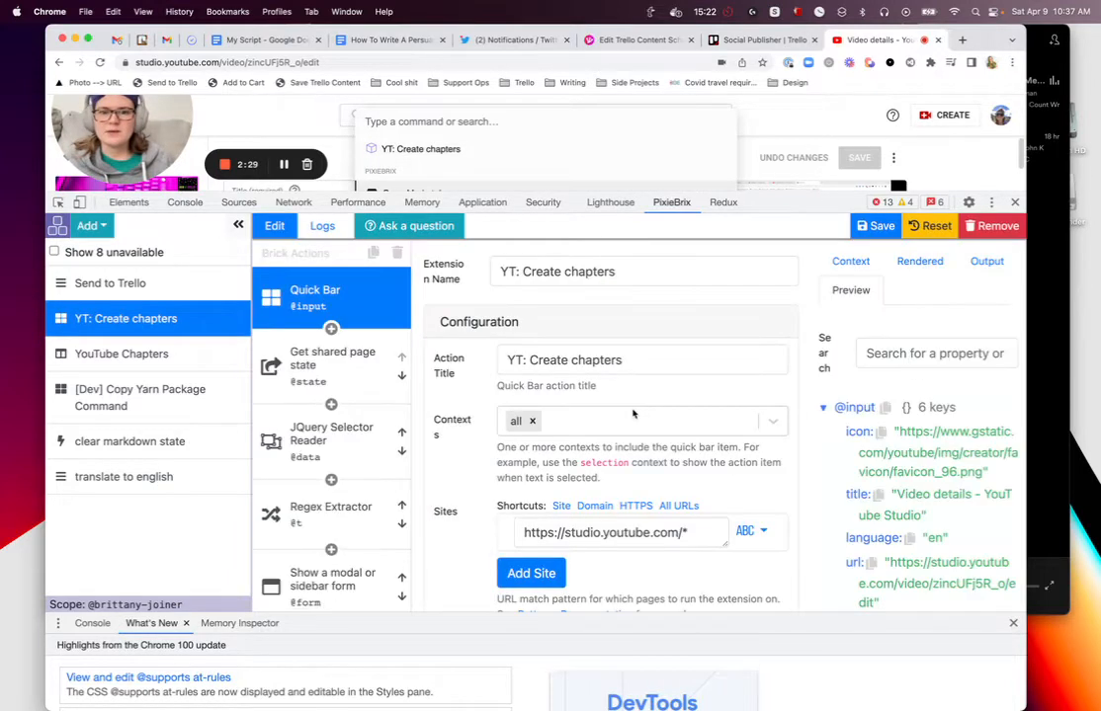
- Review the Quick Bar brick's contexts and site pattern, and the settings of the "Get shared page state" brick
{"action": "scroll", "coordinate": [642, 387], "scroll_direction": "down", "scroll_amount": 3}
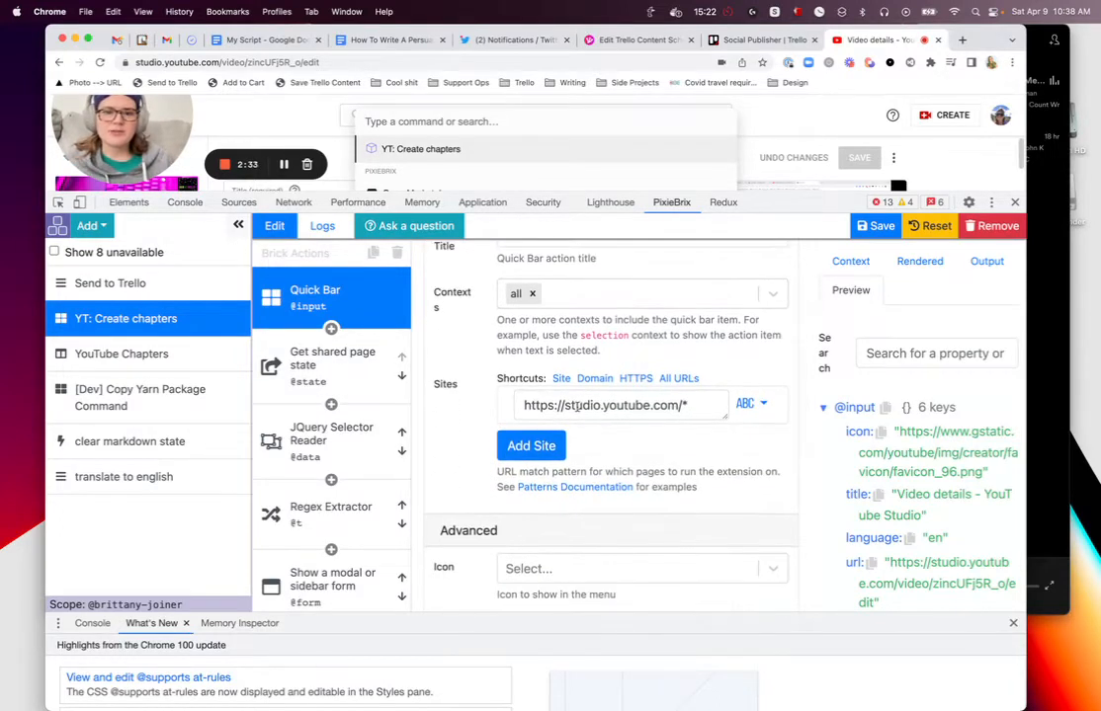
{"action": "scroll", "coordinate": [642, 464], "scroll_direction": "down", "scroll_amount": 1}
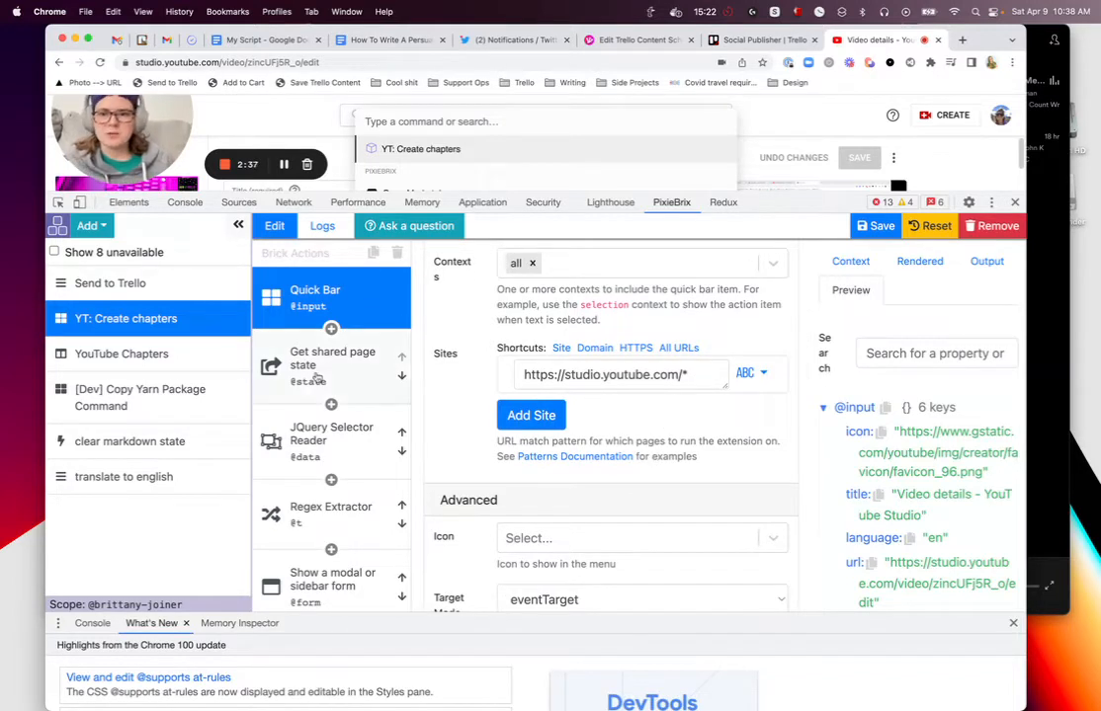
{"action": "scroll", "coordinate": [316, 378], "scroll_direction": "down", "scroll_amount": 3}
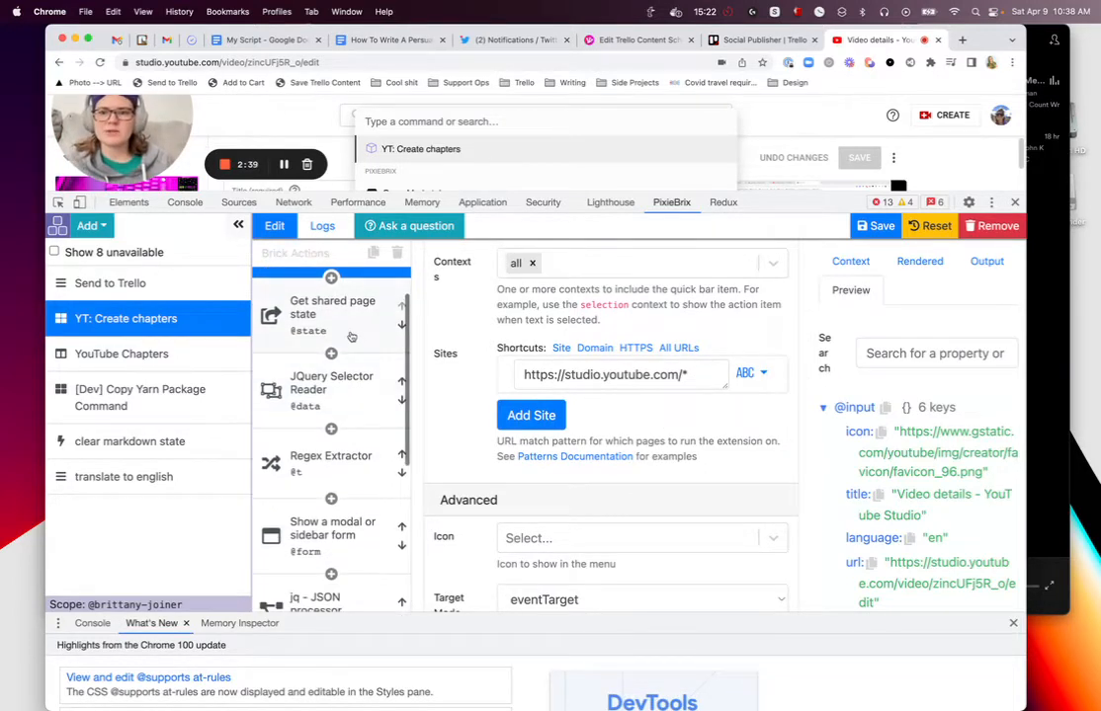
{"action": "left_click", "coordinate": [351, 337]}
{"action": "scroll", "coordinate": [345, 370], "scroll_direction": "up", "scroll_amount": 3}
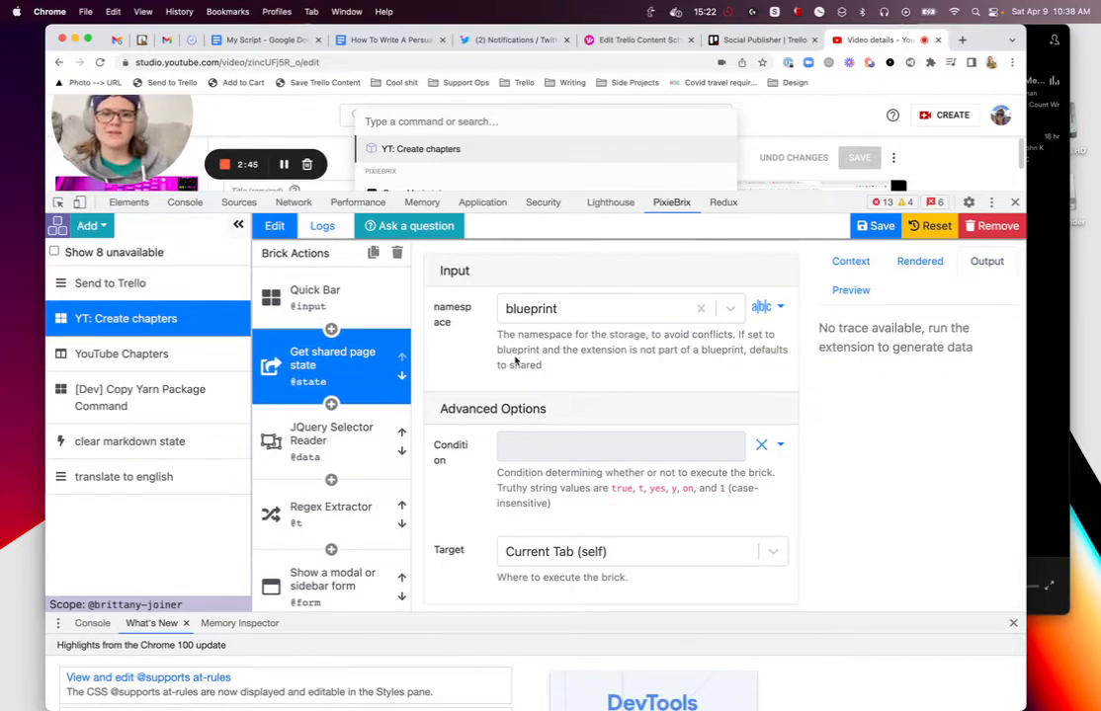
- Open the JQuery Selector Reader brick and examine its property selector and output name
{"action": "left_click", "coordinate": [324, 443]}
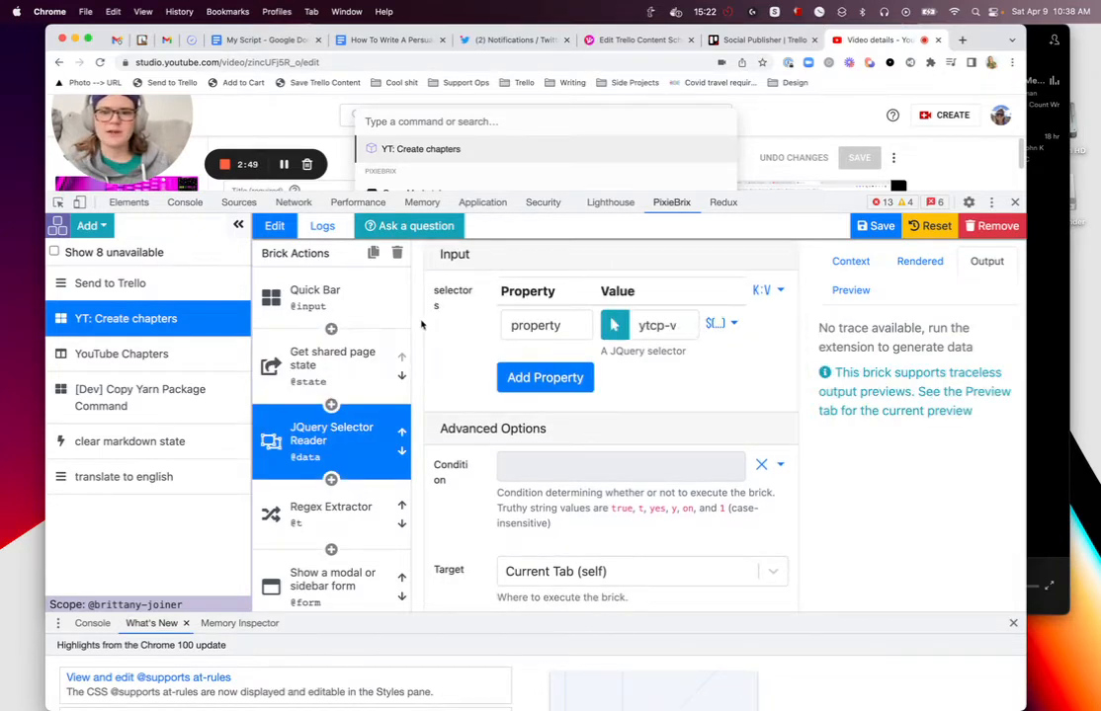
{"action": "scroll", "coordinate": [658, 327], "scroll_direction": "up", "scroll_amount": 3}
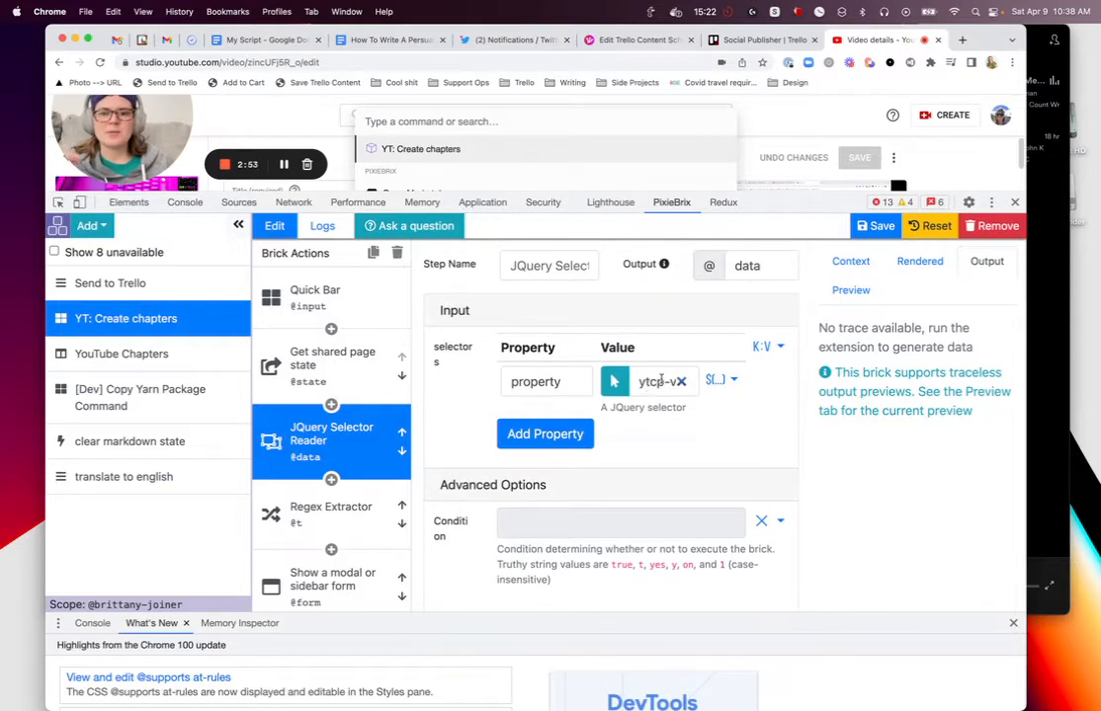
{"action": "scroll", "coordinate": [660, 381], "scroll_direction": "down", "scroll_amount": 1}
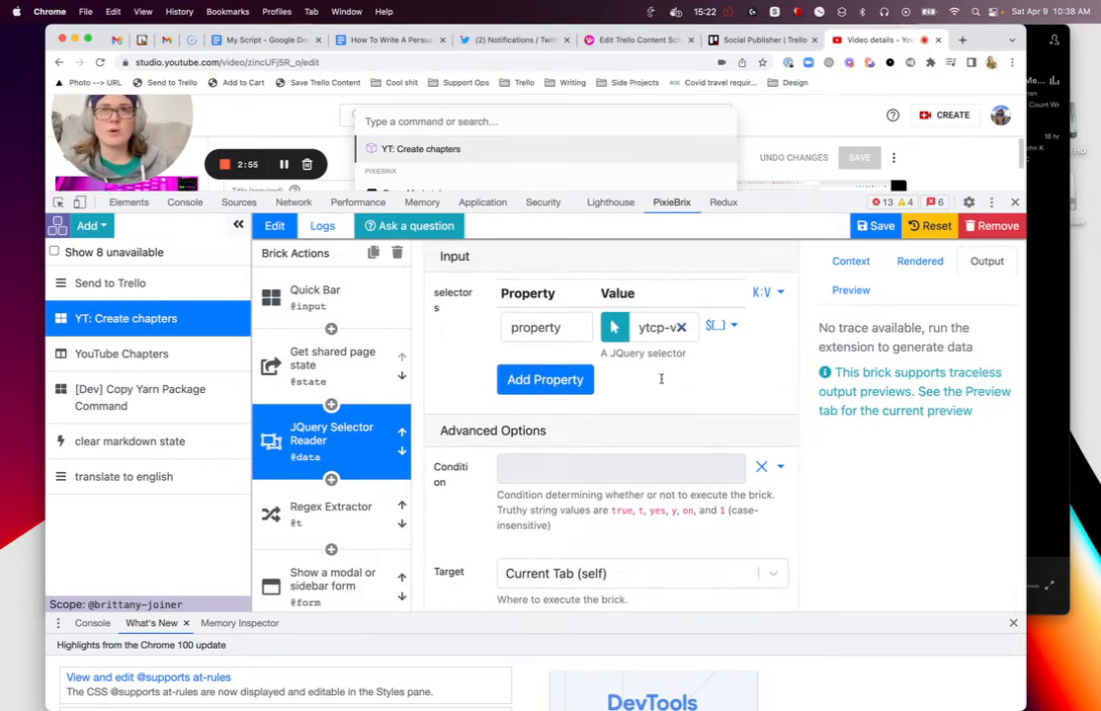
- Open the Regex Extractor brick and examine its regex and input settings
{"action": "scroll", "coordinate": [340, 474], "scroll_direction": "down", "scroll_amount": 1}
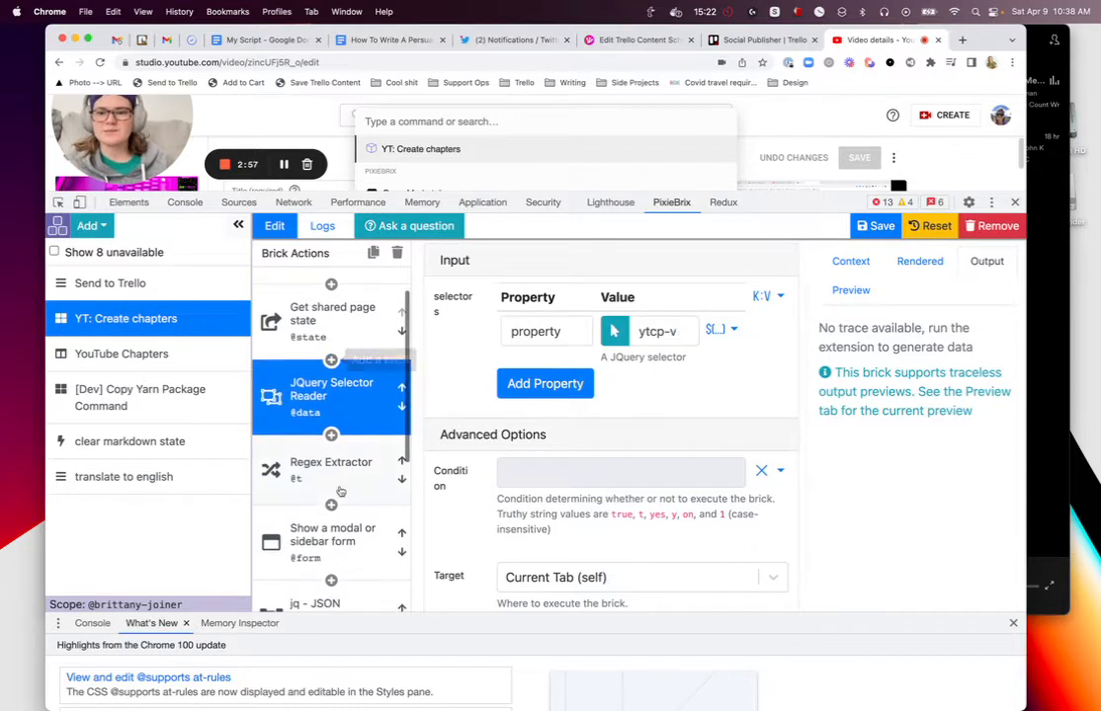
{"action": "left_click", "coordinate": [340, 491]}
{"action": "scroll", "coordinate": [509, 425], "scroll_direction": "down", "scroll_amount": 1}
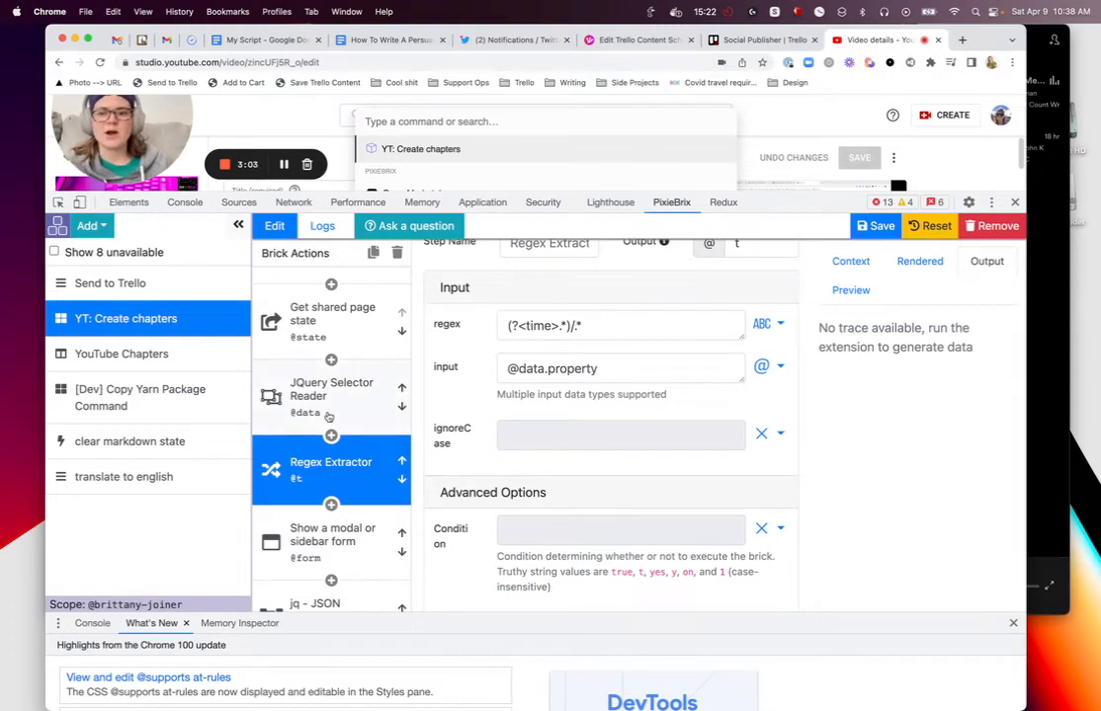
- Open the "Show a modal or sidebar form" brick and review the chapter field's name, label, description and input type
{"action": "scroll", "coordinate": [489, 413], "scroll_direction": "down", "scroll_amount": 1}
{"action": "scroll", "coordinate": [326, 425], "scroll_direction": "down", "scroll_amount": 2}
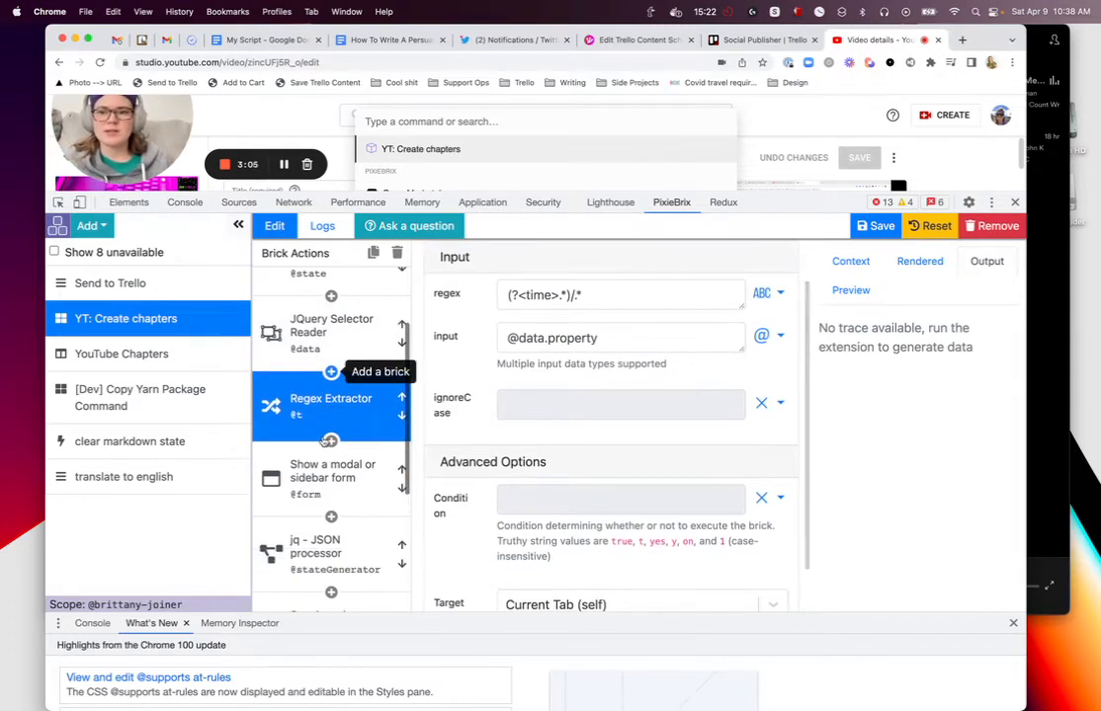
{"action": "left_click", "coordinate": [329, 457]}
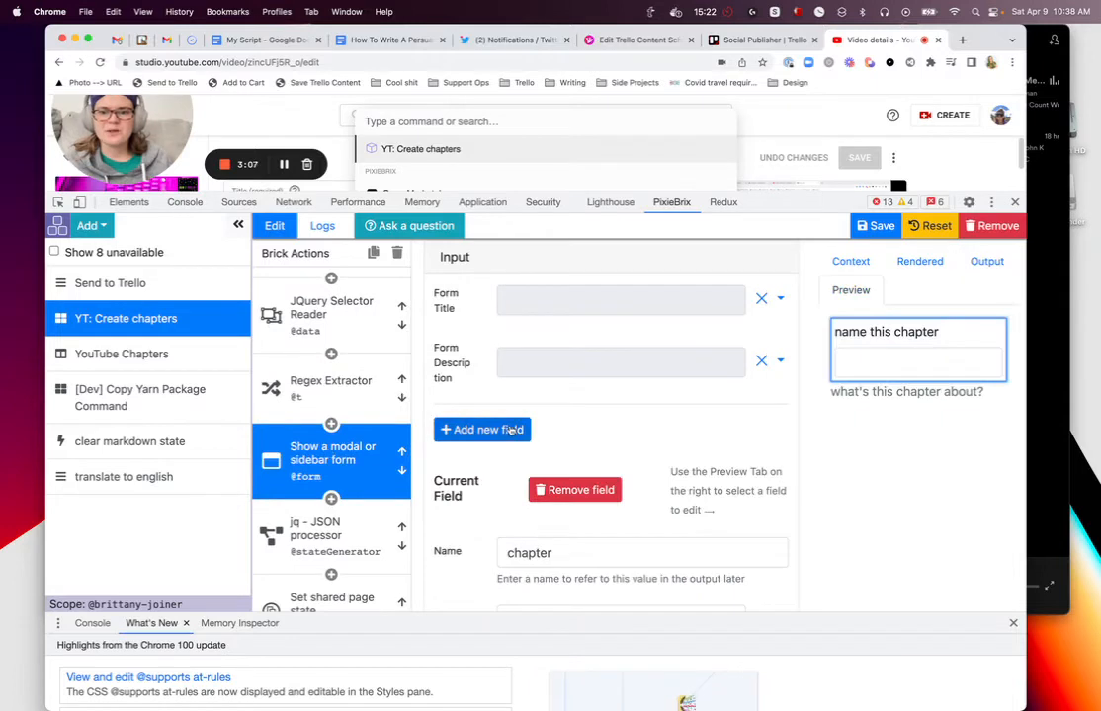
{"action": "scroll", "coordinate": [523, 466], "scroll_direction": "down", "scroll_amount": 4}
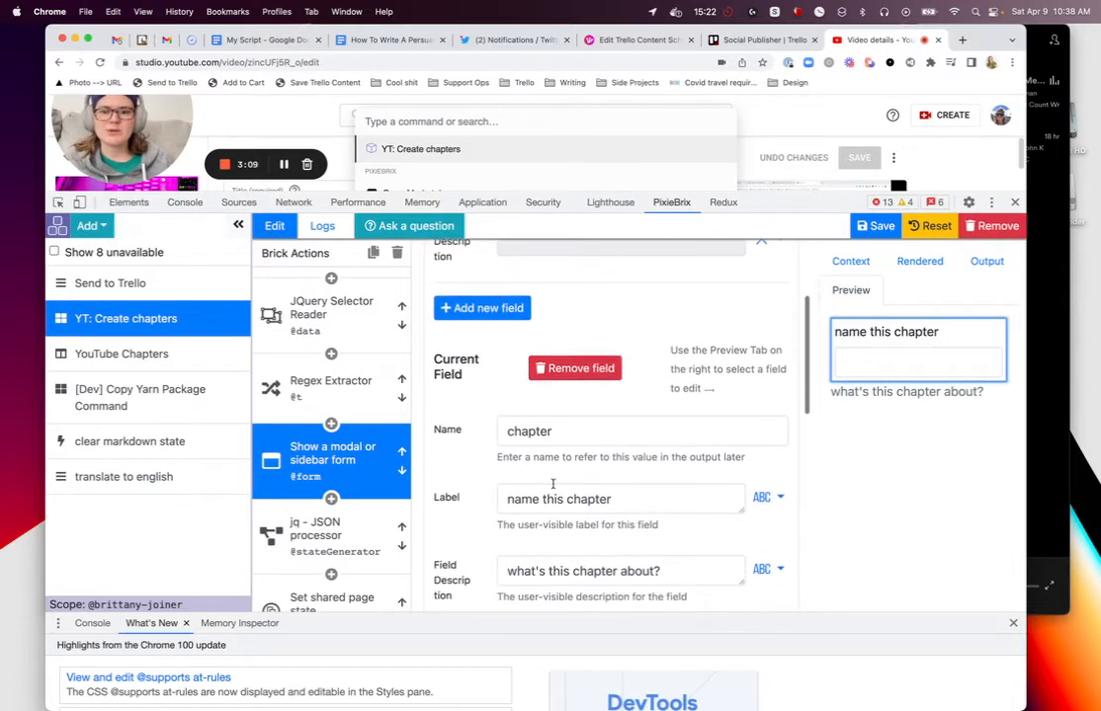
{"action": "scroll", "coordinate": [567, 502], "scroll_direction": "down", "scroll_amount": 3}
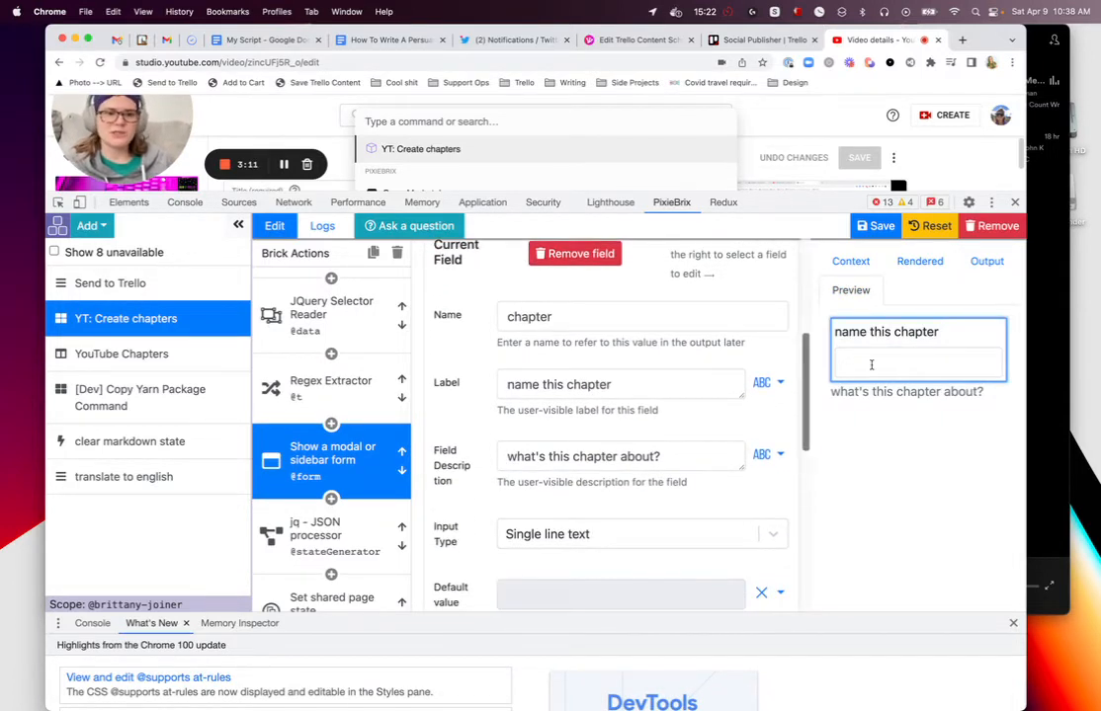
{"action": "scroll", "coordinate": [590, 384], "scroll_direction": "down", "scroll_amount": 1}
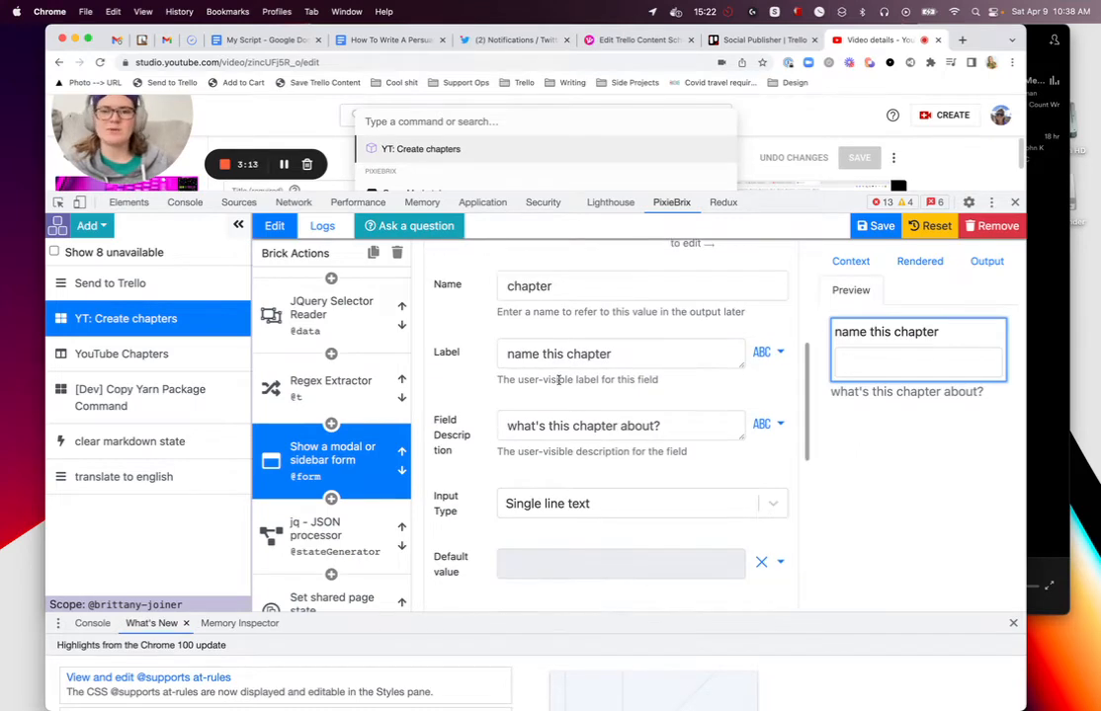
- Open the "jq - JSON processor" brick and examine its filter expression and data input
{"action": "left_click", "coordinate": [323, 524]}
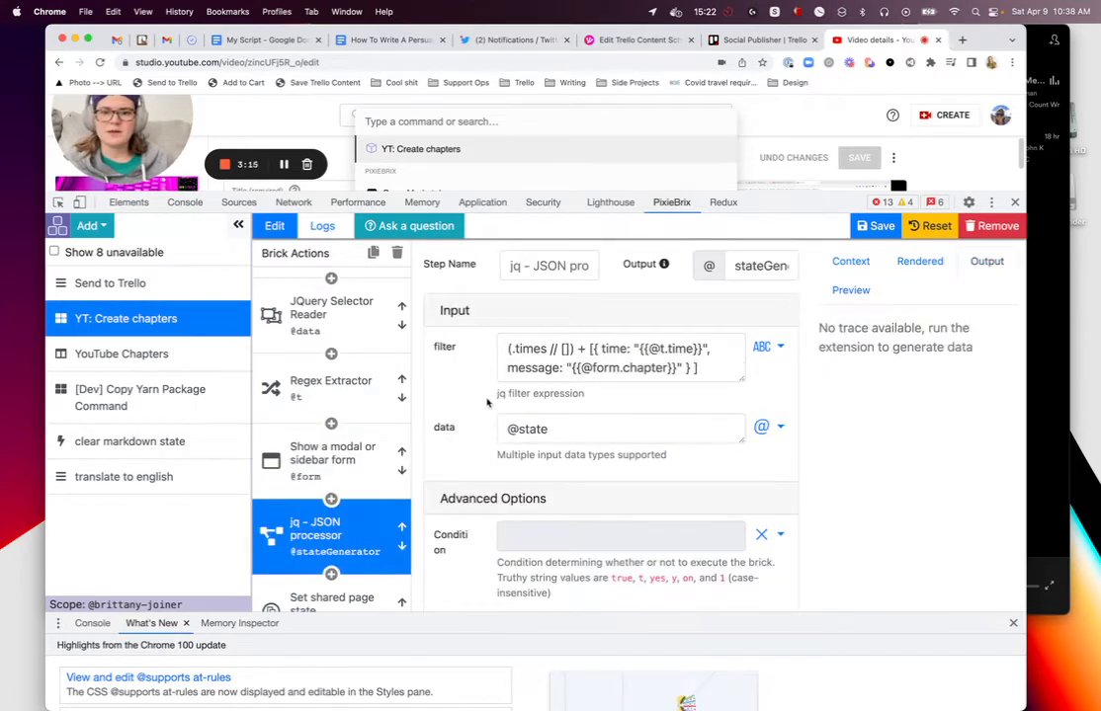
{"action": "scroll", "coordinate": [519, 318], "scroll_direction": "down", "scroll_amount": 1}
{"action": "left_click_drag", "start_coordinate": [518, 318], "coordinate": [696, 348]}
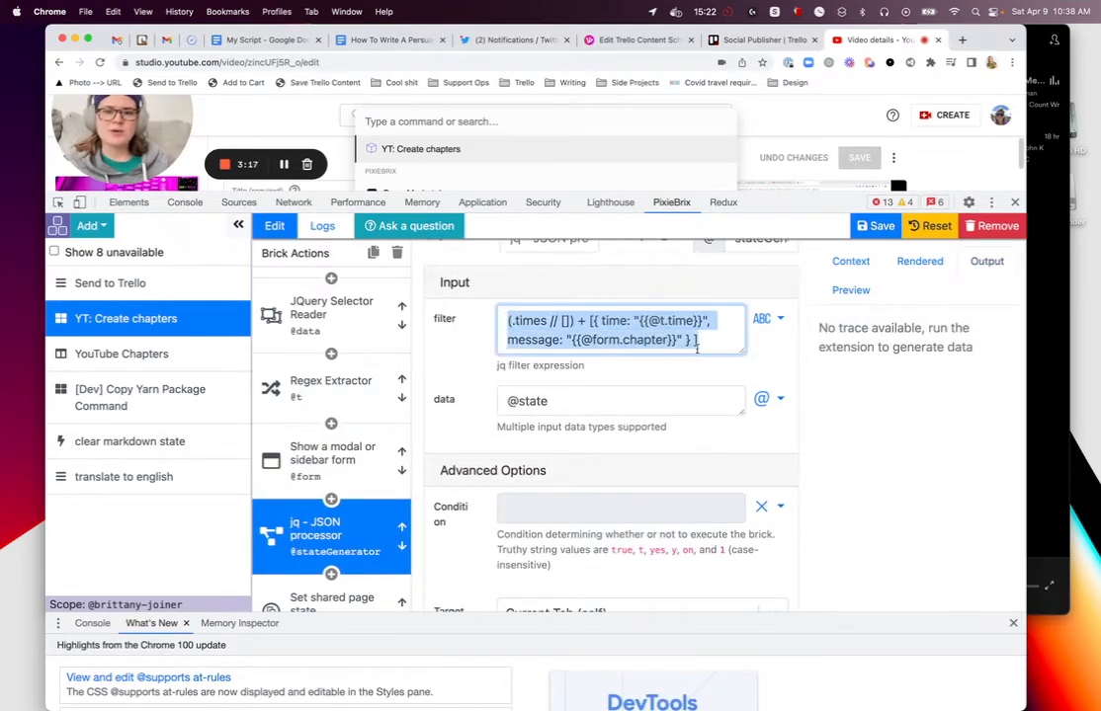
{"action": "left_click", "coordinate": [708, 348]}
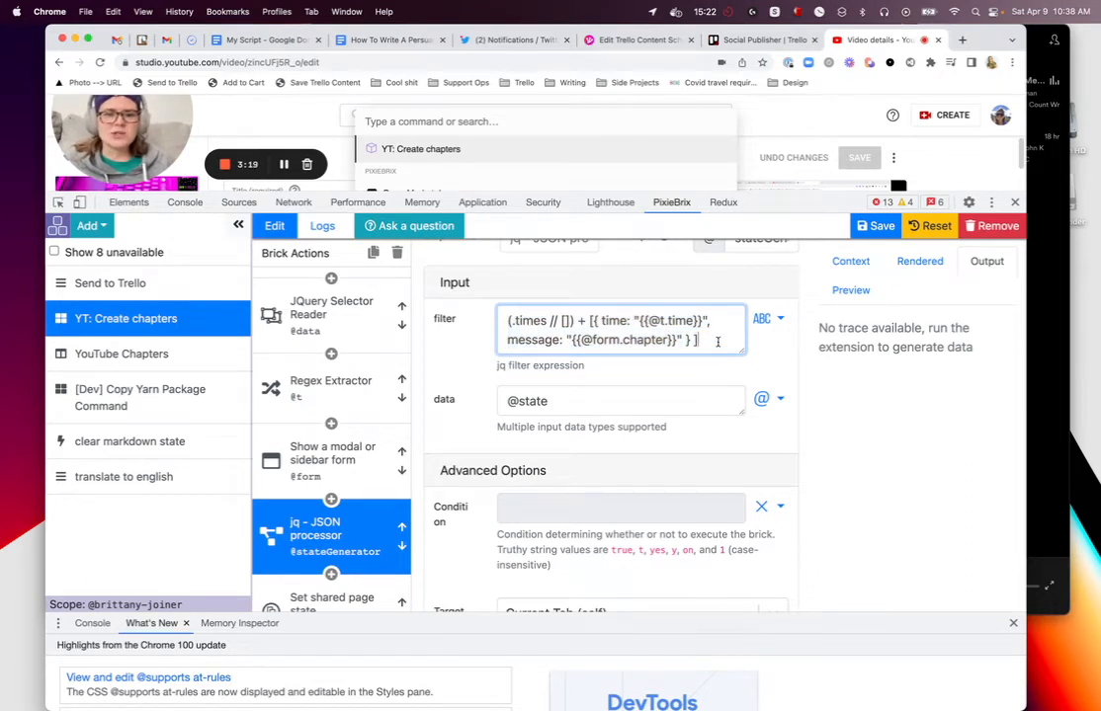
{"action": "scroll", "coordinate": [565, 316], "scroll_direction": "up", "scroll_amount": 1}
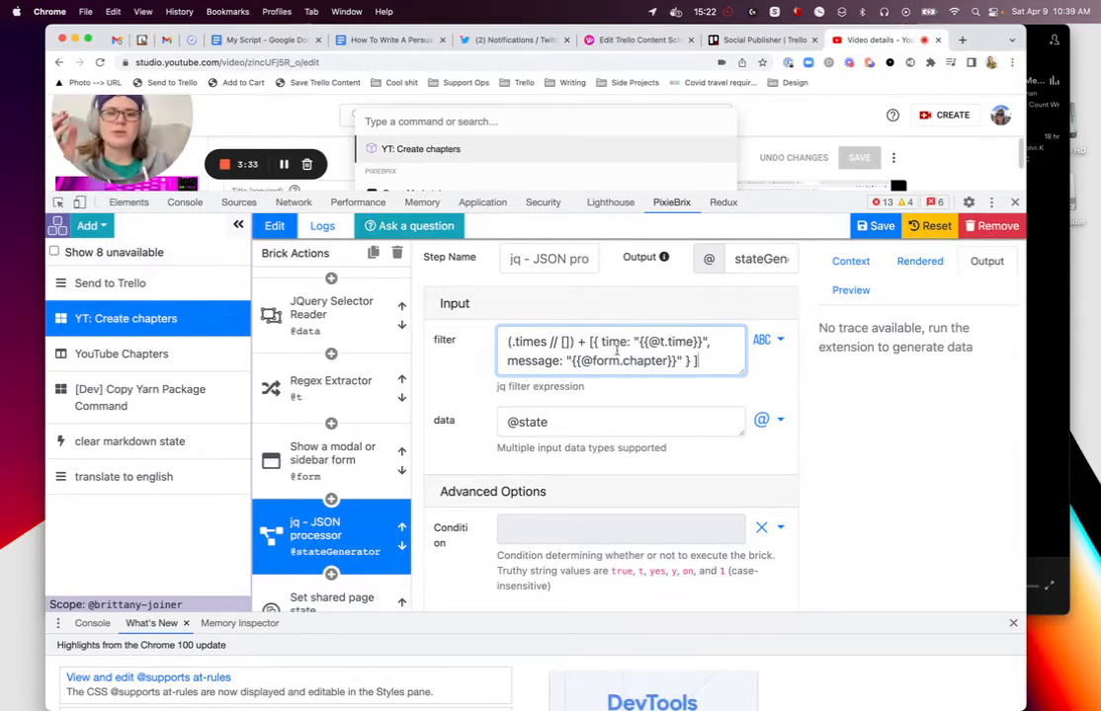
{"action": "scroll", "coordinate": [614, 369], "scroll_direction": "down", "scroll_amount": 1}
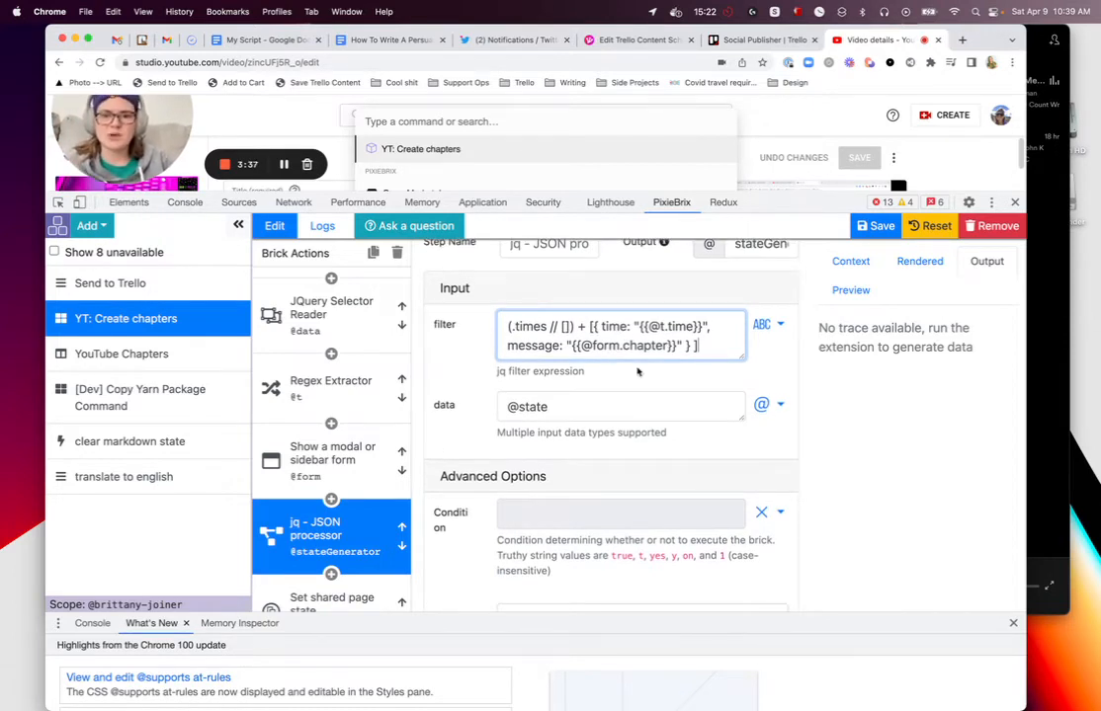
{"action": "scroll", "coordinate": [592, 367], "scroll_direction": "down", "scroll_amount": 2}
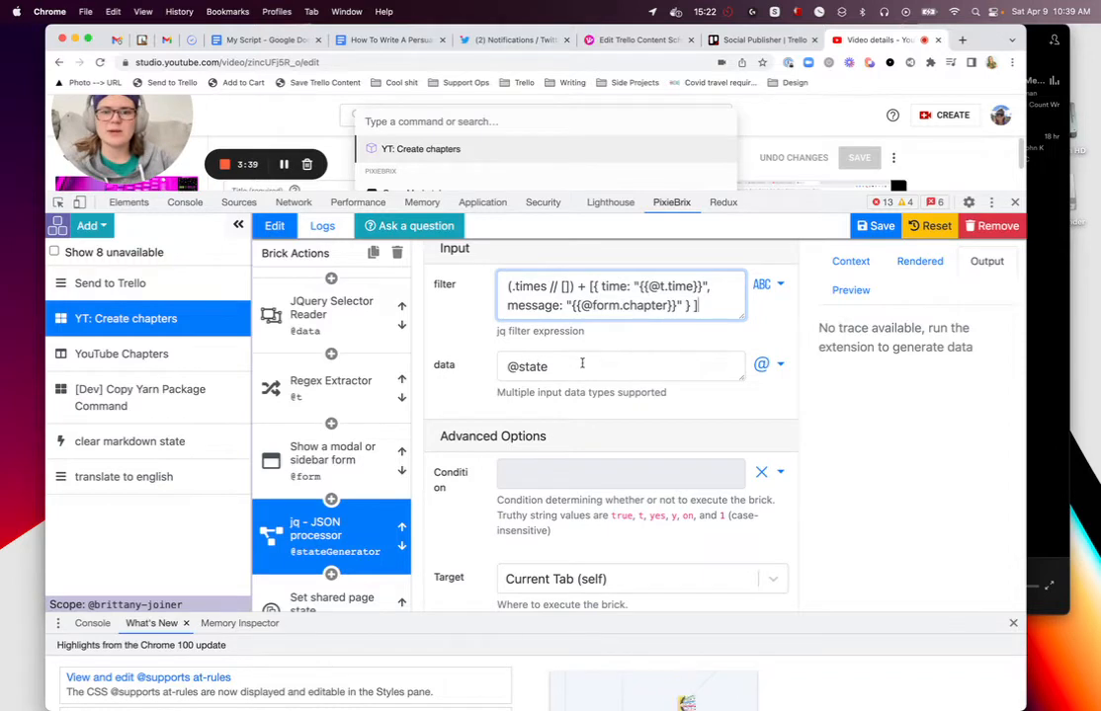
{"action": "scroll", "coordinate": [582, 363], "scroll_direction": "down", "scroll_amount": 1}
- Open the "Set shared page state" brick and review its times property, namespace and merge strategy
{"action": "scroll", "coordinate": [356, 484], "scroll_direction": "down", "scroll_amount": 3}
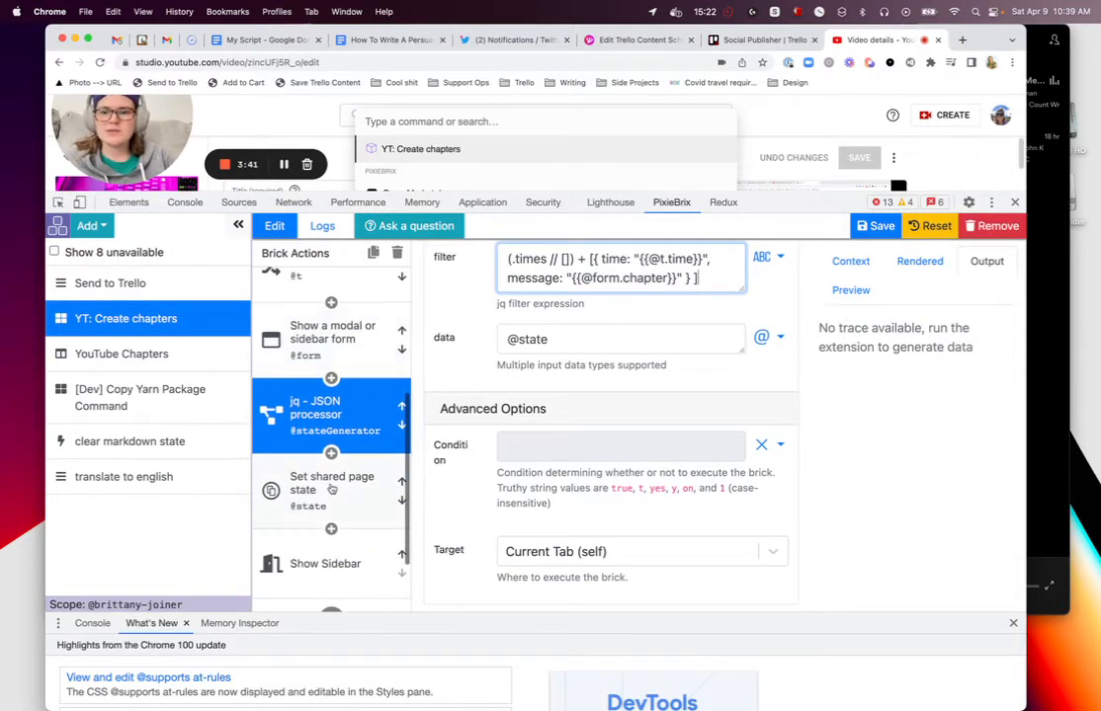
{"action": "left_click", "coordinate": [332, 488]}
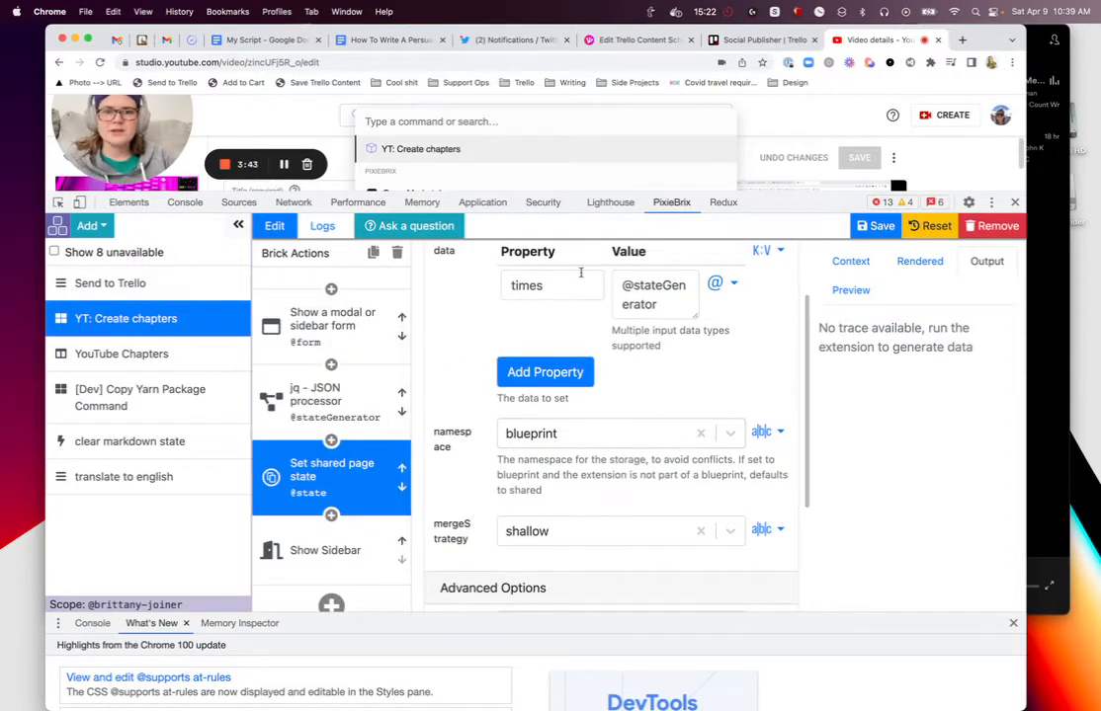
{"action": "scroll", "coordinate": [581, 273], "scroll_direction": "up", "scroll_amount": 3}
{"action": "scroll", "coordinate": [341, 399], "scroll_direction": "down", "scroll_amount": 2}
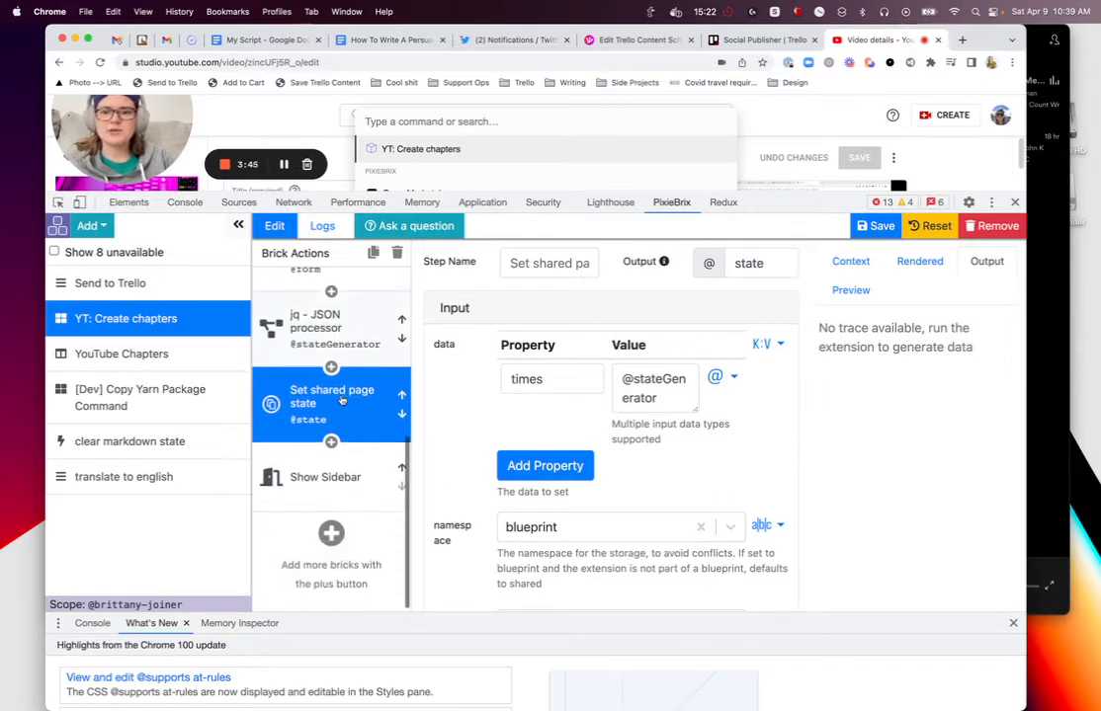
- View the Show Sidebar brick's options, run YT: Create chapters with the name "chapter name", and enlarge the page area to reveal the chapter list
{"action": "left_click", "coordinate": [334, 470]}
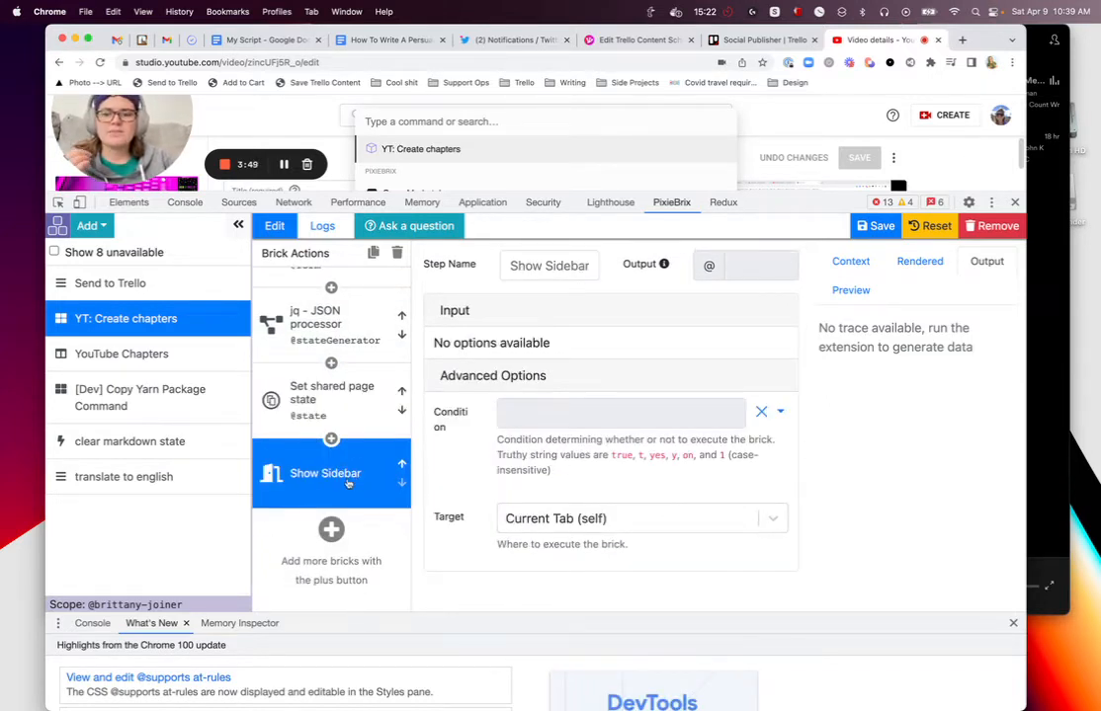
{"action": "left_click", "coordinate": [431, 150]}
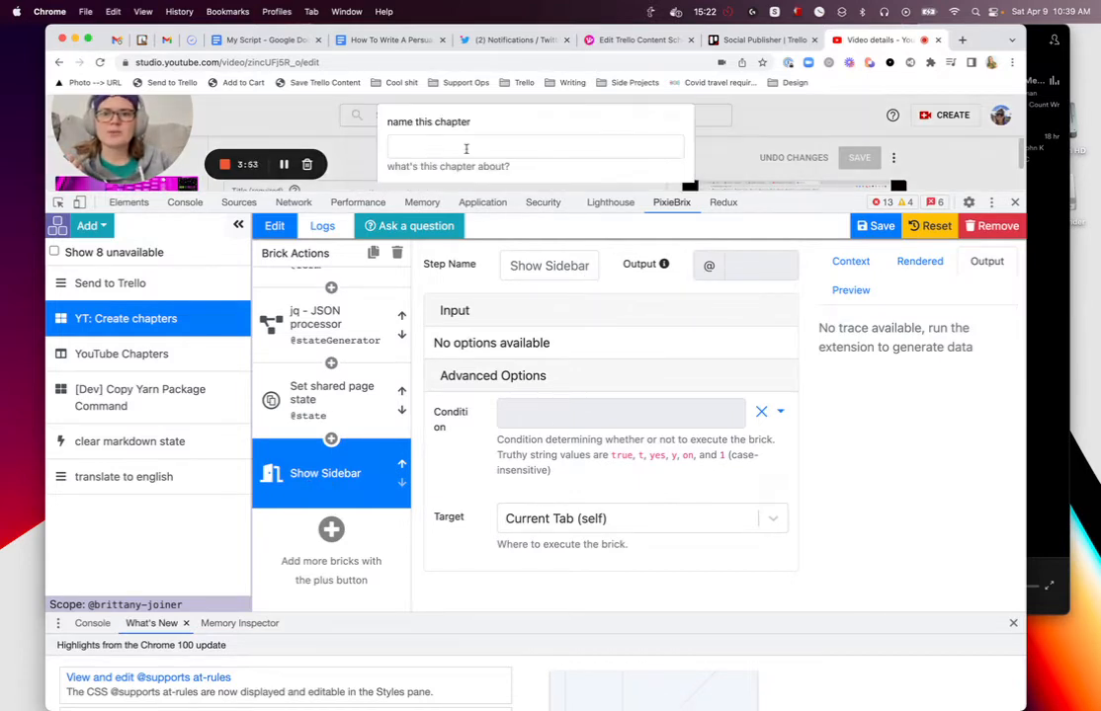
{"action": "left_click", "coordinate": [413, 145]}
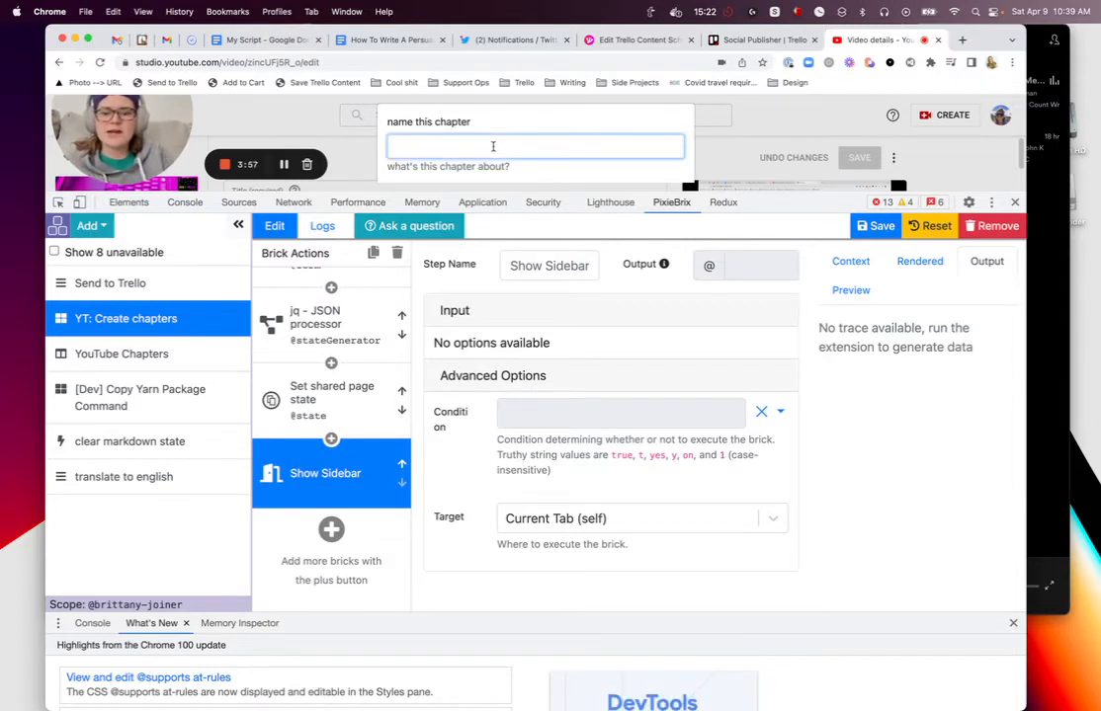
{"action": "key", "text": "Return"}
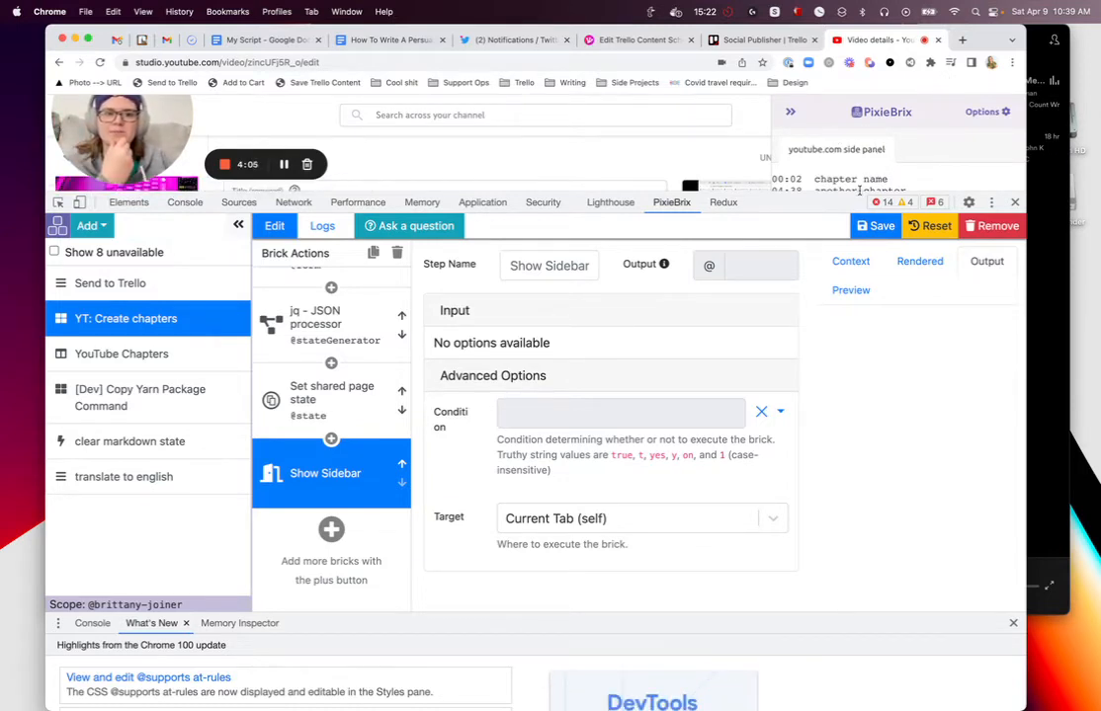
{"action": "left_click_drag", "start_coordinate": [859, 191], "coordinate": [850, 305]}
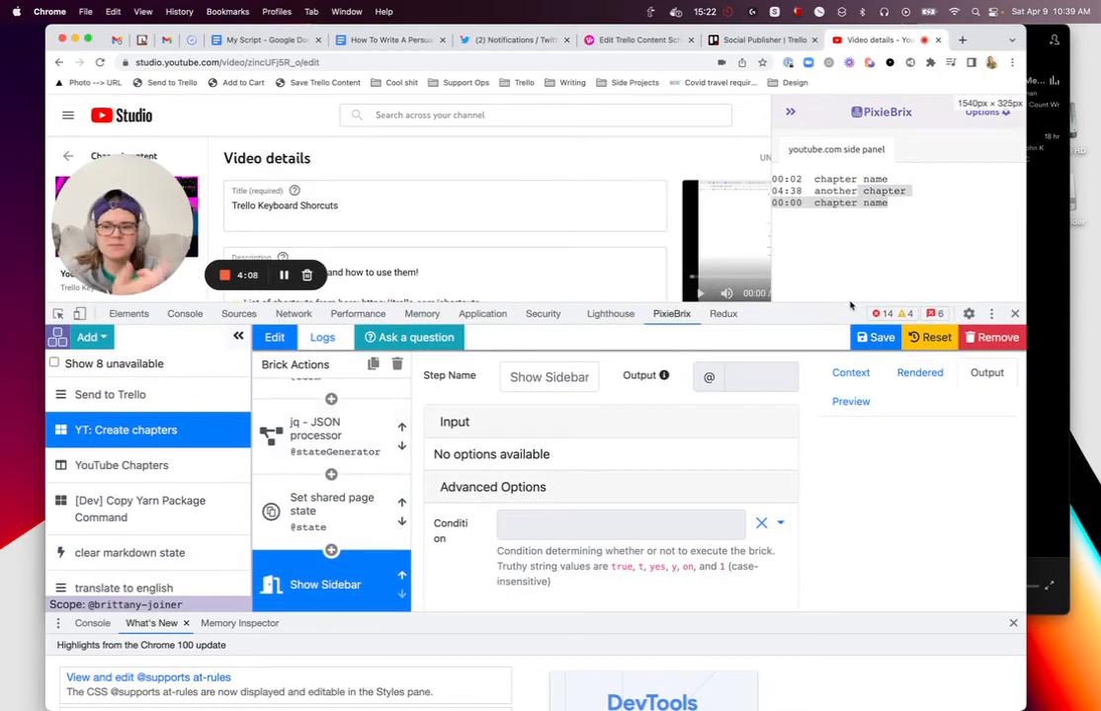
- Open the YouTube Chapters extension and examine its sidebar panel configuration and the namespace of its "Get shared page state" brick
{"action": "scroll", "coordinate": [153, 466], "scroll_direction": "down", "scroll_amount": 1}
{"action": "left_click", "coordinate": [148, 457]}
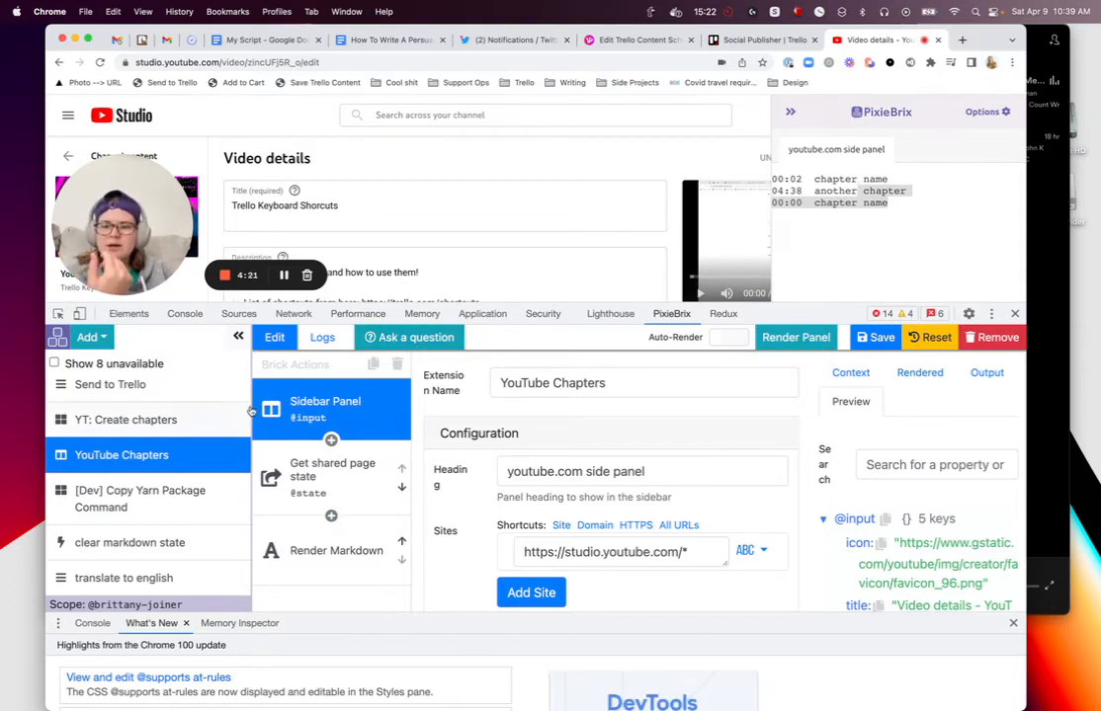
{"action": "left_click", "coordinate": [352, 479]}
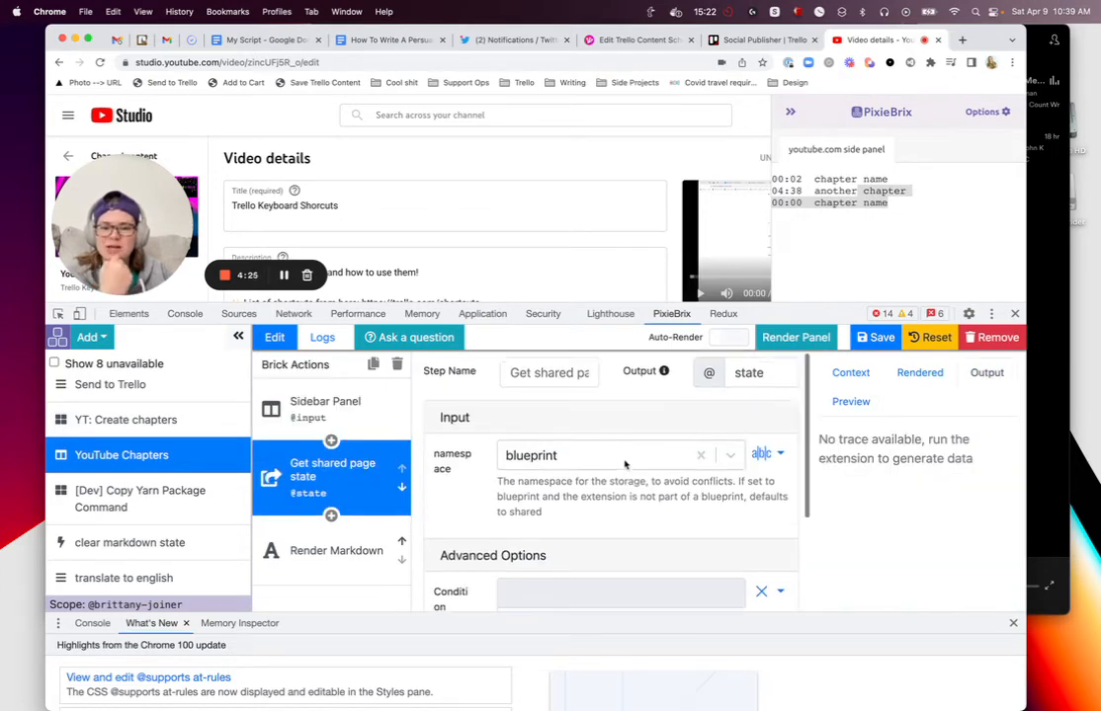
{"action": "scroll", "coordinate": [622, 462], "scroll_direction": "down", "scroll_amount": 3}
{"action": "scroll", "coordinate": [430, 476], "scroll_direction": "up", "scroll_amount": 3}
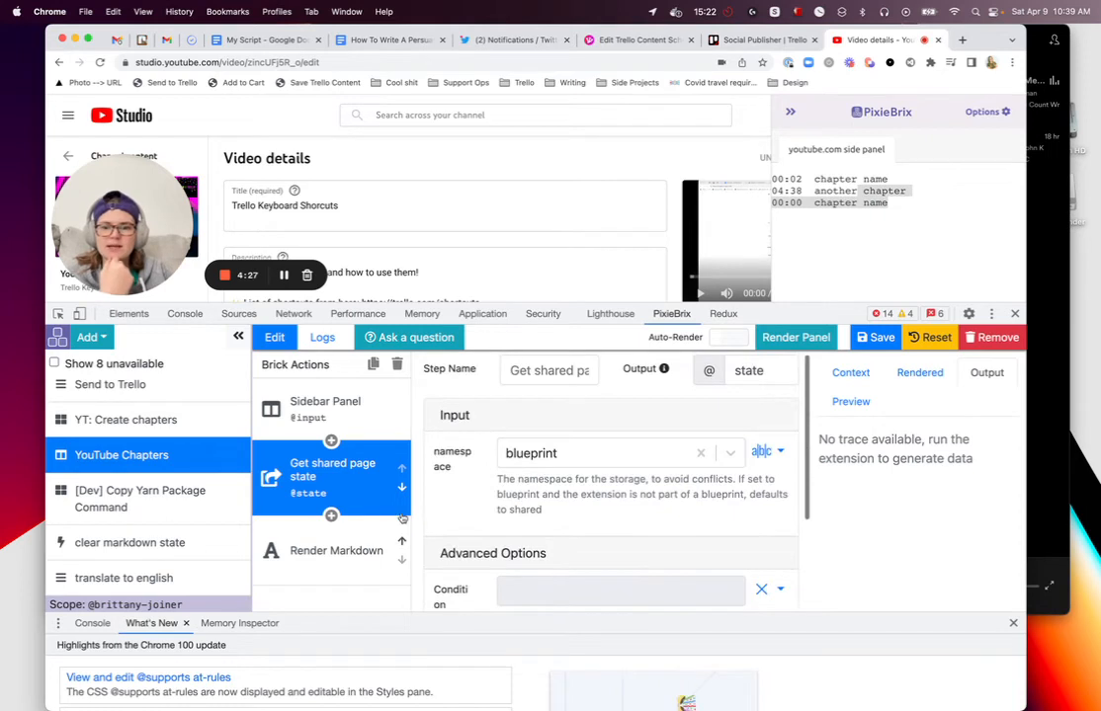
{"action": "left_click", "coordinate": [361, 537]}
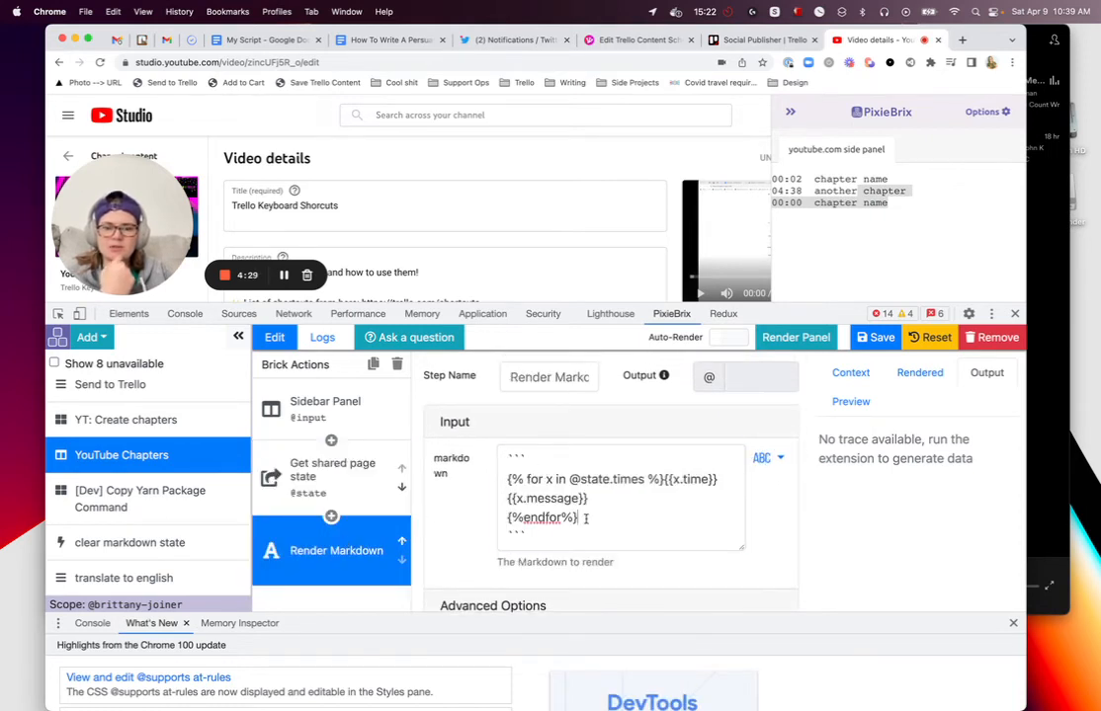
{"action": "left_click_drag", "start_coordinate": [585, 518], "coordinate": [507, 479]}
{"action": "left_click", "coordinate": [592, 483]}
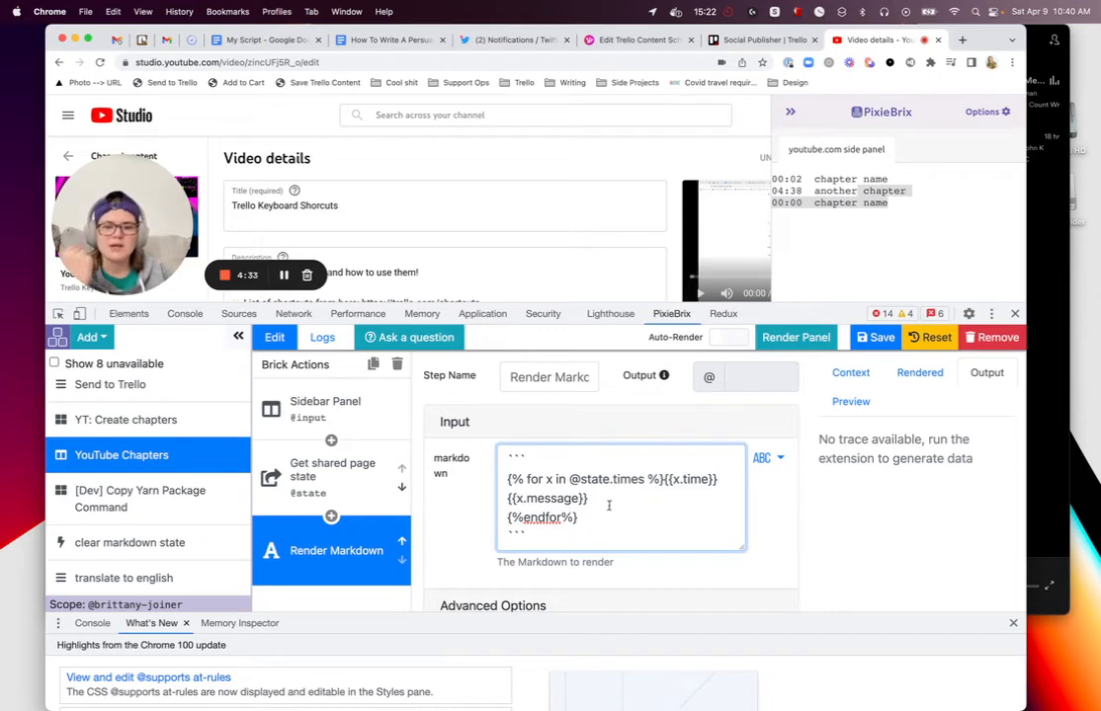
{"action": "scroll", "coordinate": [602, 494], "scroll_direction": "down", "scroll_amount": 2}
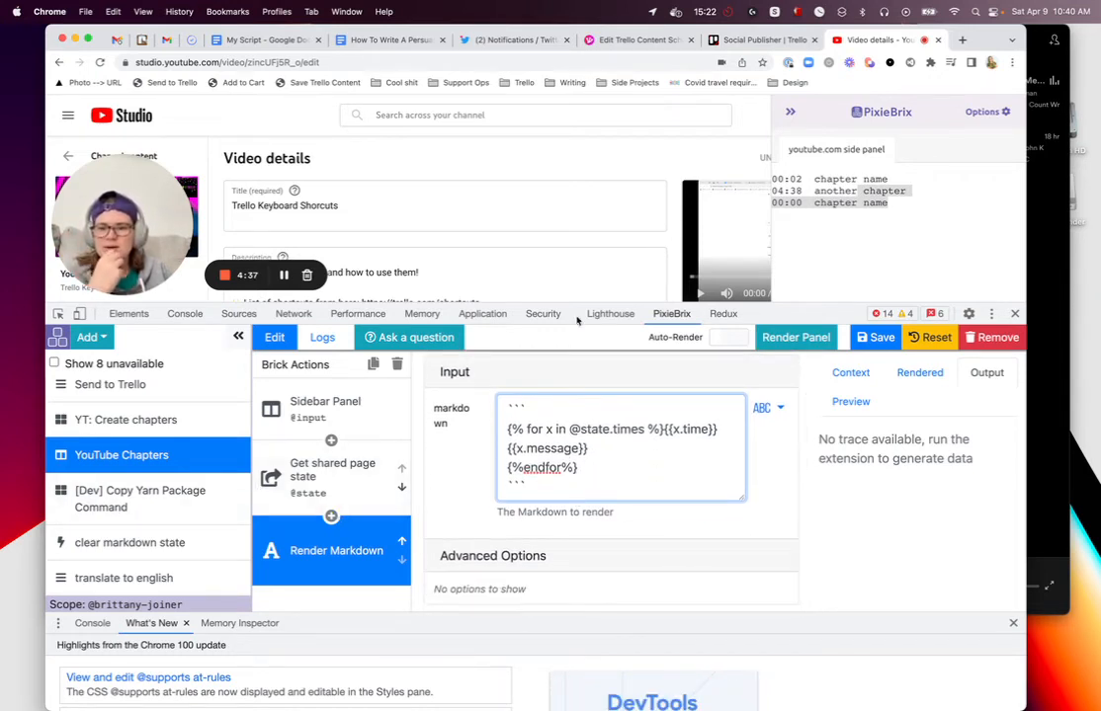
{"action": "left_click", "coordinate": [913, 207]}
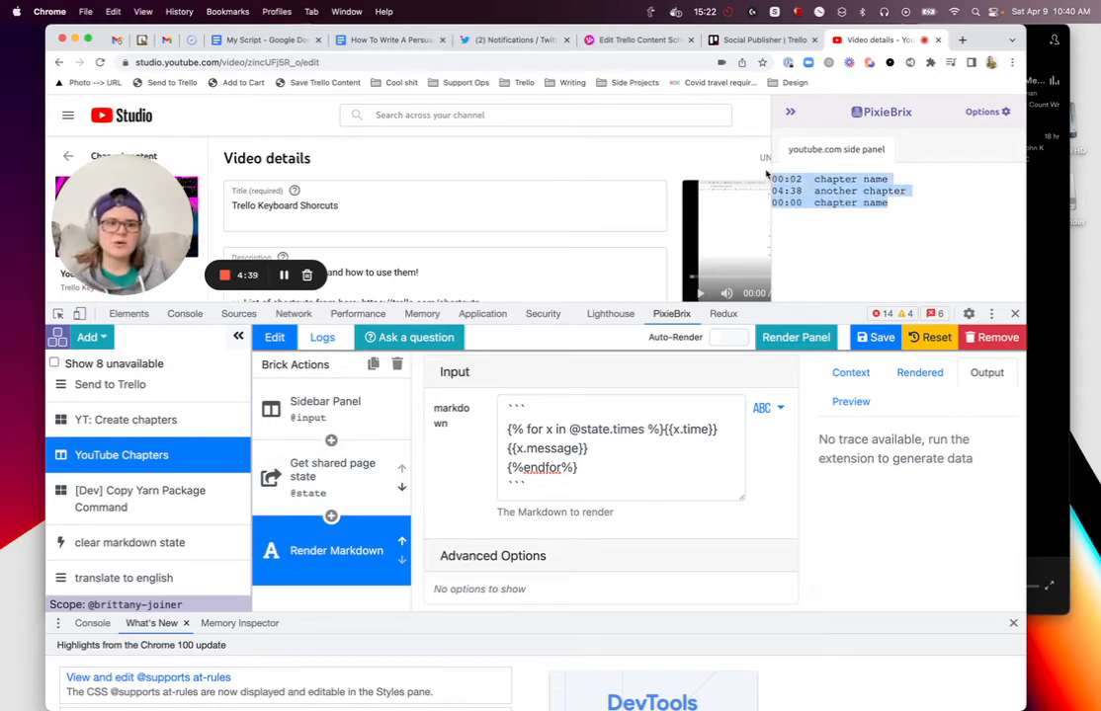
- Open the "clear markdown state" extension and examine its trigger event and site match pattern
{"action": "left_click", "coordinate": [138, 542]}
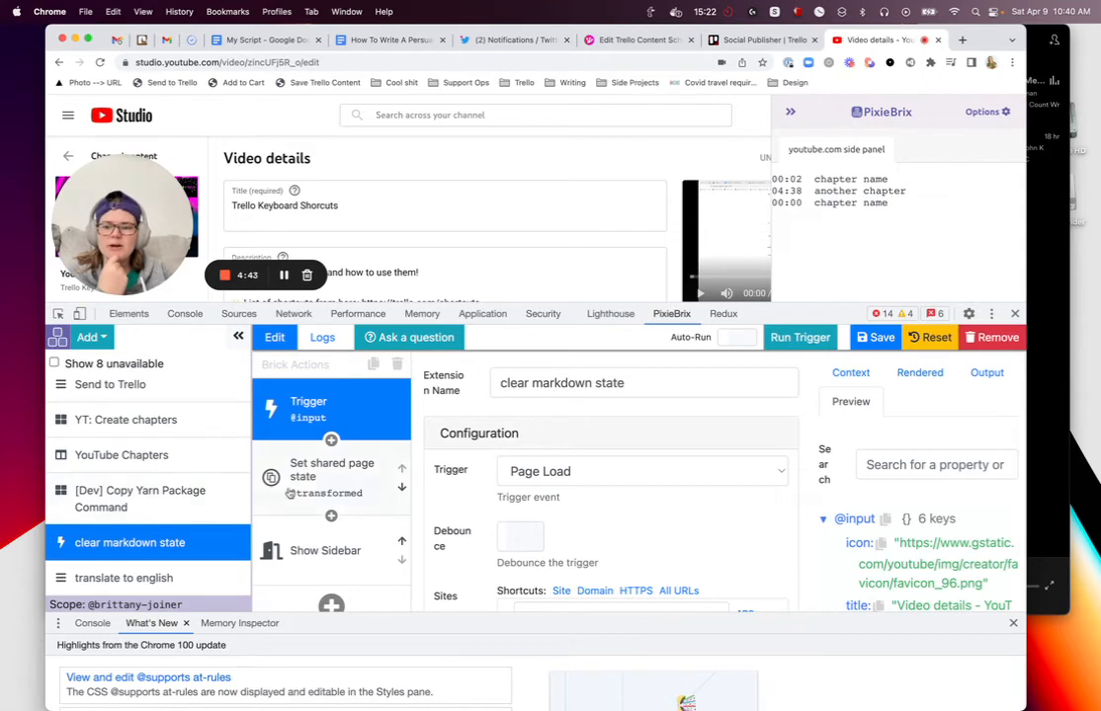
{"action": "scroll", "coordinate": [598, 479], "scroll_direction": "down", "scroll_amount": 3}
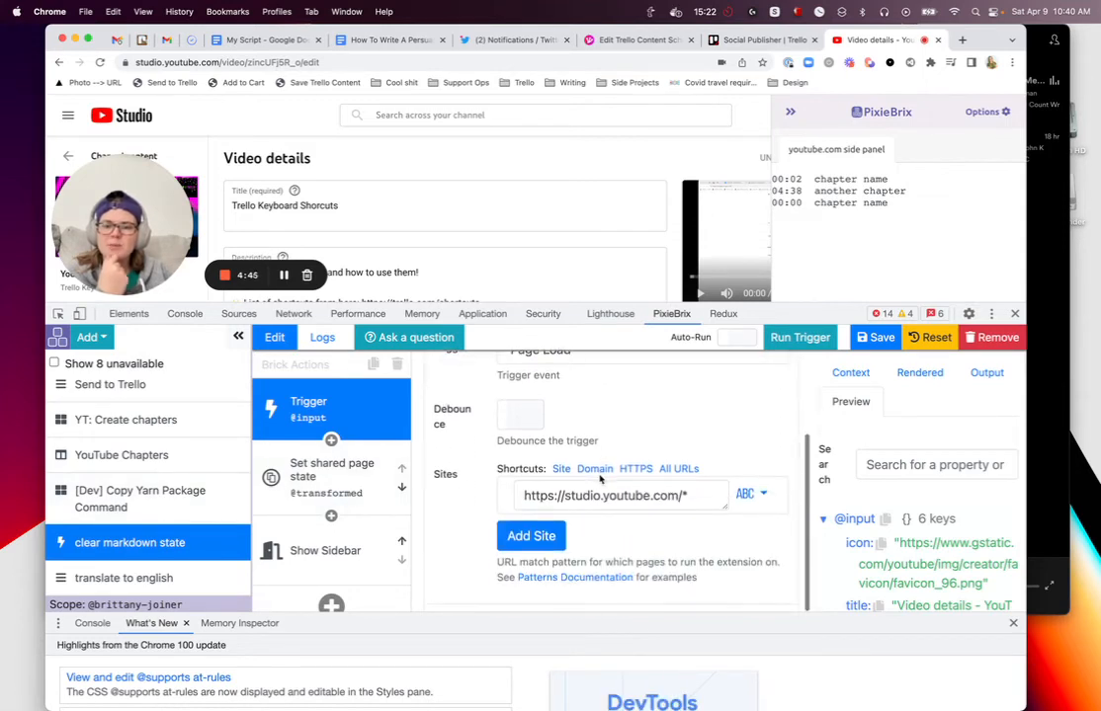
{"action": "scroll", "coordinate": [603, 506], "scroll_direction": "up", "scroll_amount": 3}
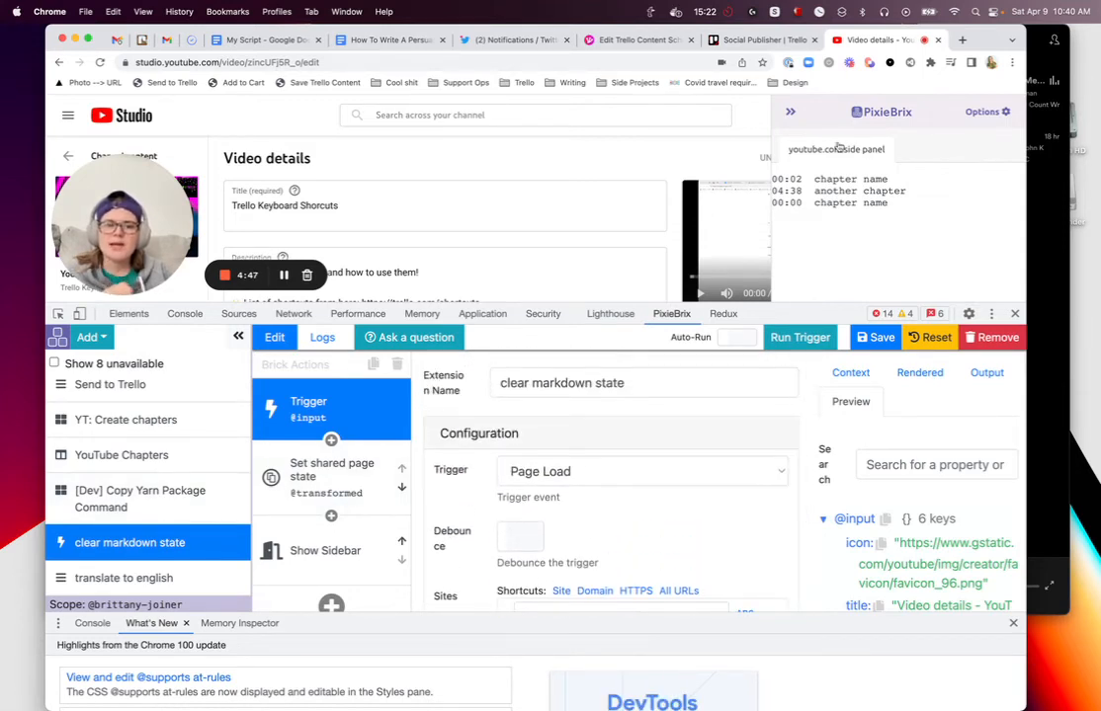
- Reload the video details page to clear the sidebar's chapter list, and review the Page Load trigger's configuration again
{"action": "left_click", "coordinate": [99, 60]}
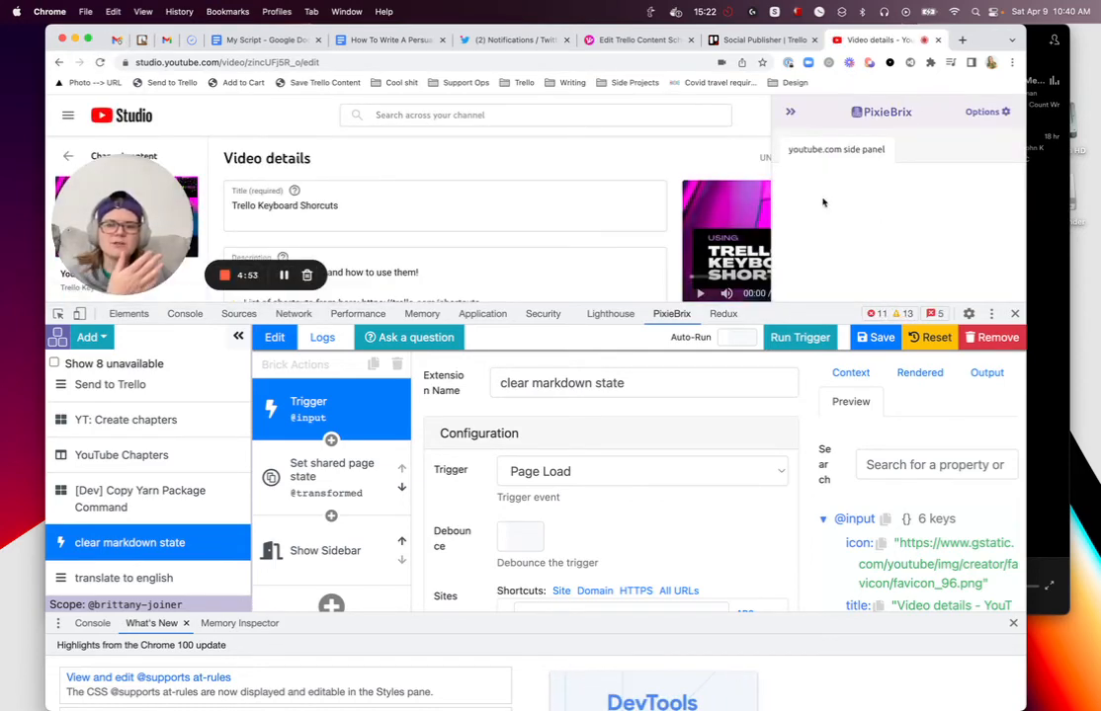
{"action": "scroll", "coordinate": [632, 205], "scroll_direction": "down", "scroll_amount": 2}
{"action": "scroll", "coordinate": [631, 205], "scroll_direction": "up", "scroll_amount": 2}
{"action": "scroll", "coordinate": [632, 204], "scroll_direction": "down", "scroll_amount": 1}
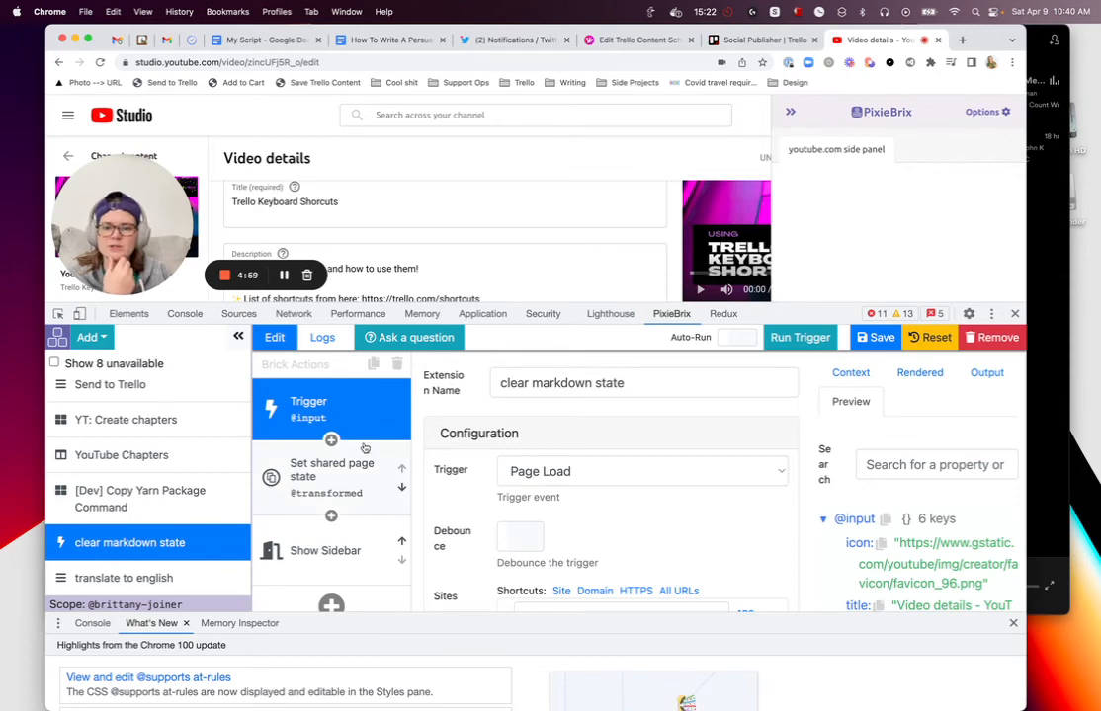
{"action": "scroll", "coordinate": [465, 415], "scroll_direction": "down", "scroll_amount": 1}
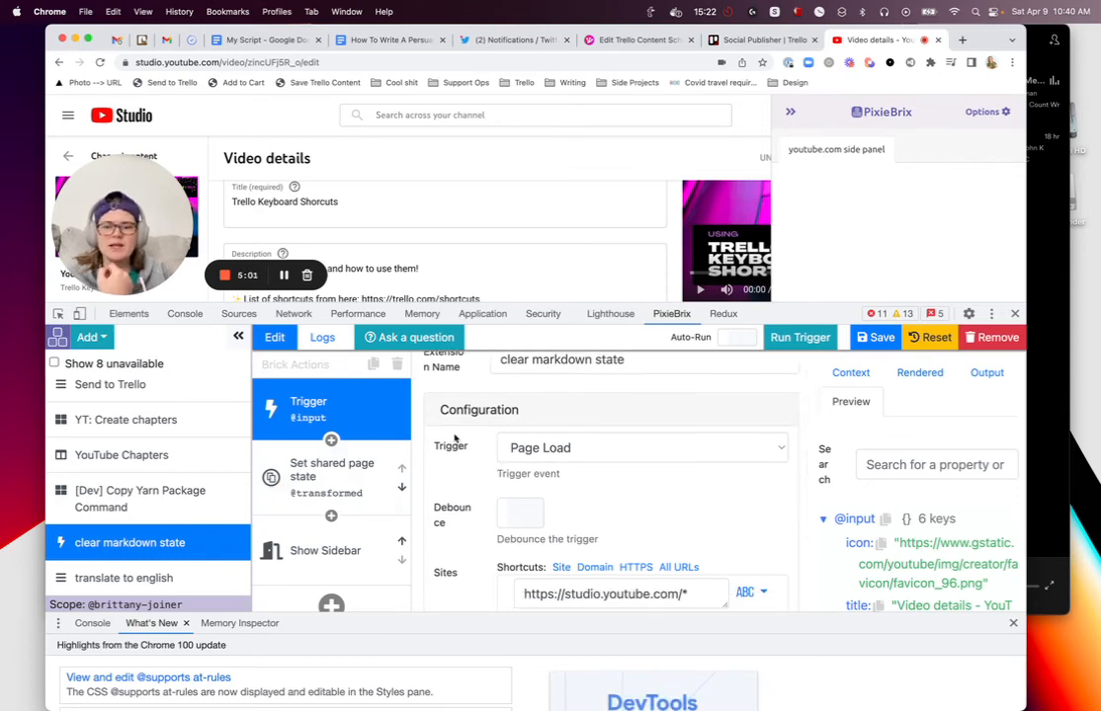
{"action": "scroll", "coordinate": [459, 448], "scroll_direction": "down", "scroll_amount": 2}
- Examine the data, namespace and merge strategy of the "Set shared page state" brick in "clear markdown state", plus its Show Sidebar brick's options
{"action": "left_click", "coordinate": [312, 467]}
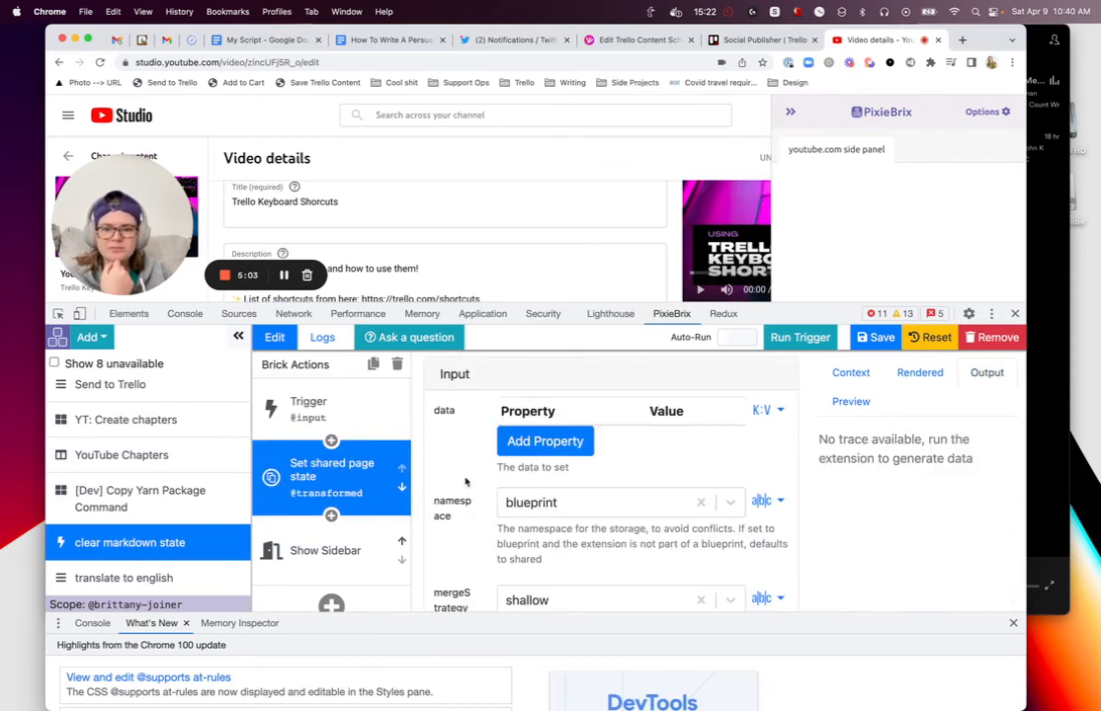
{"action": "scroll", "coordinate": [465, 481], "scroll_direction": "down", "scroll_amount": 3}
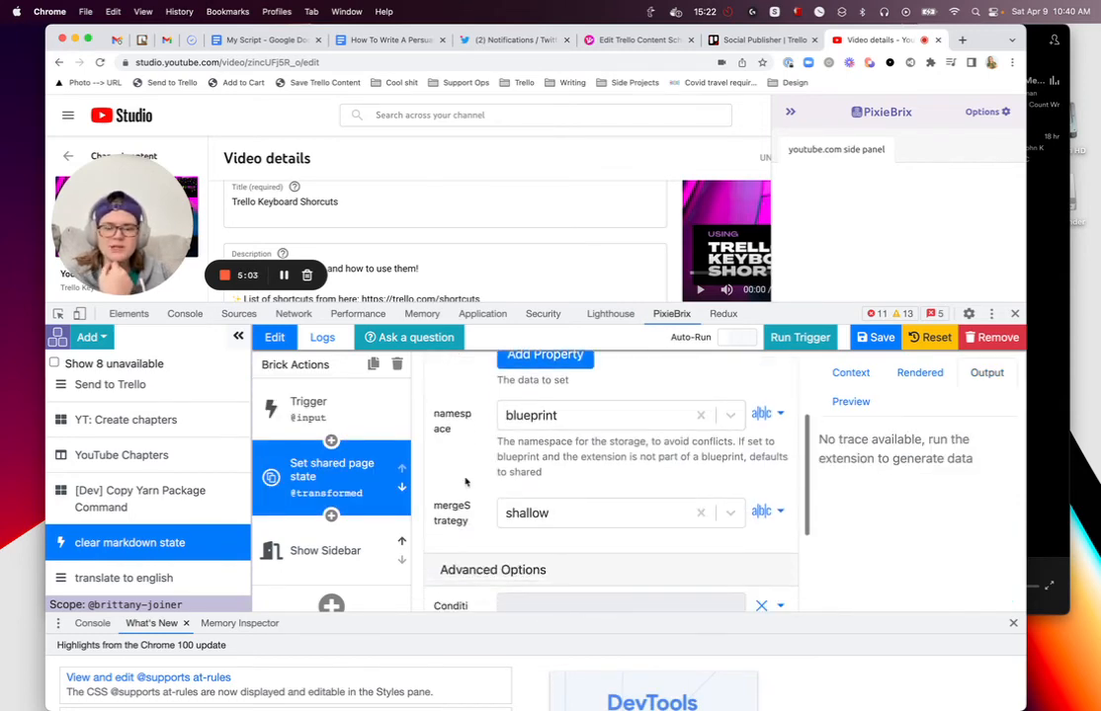
{"action": "left_click", "coordinate": [301, 554]}
{"action": "left_click", "coordinate": [326, 474]}
{"action": "scroll", "coordinate": [485, 457], "scroll_direction": "up", "scroll_amount": 3}
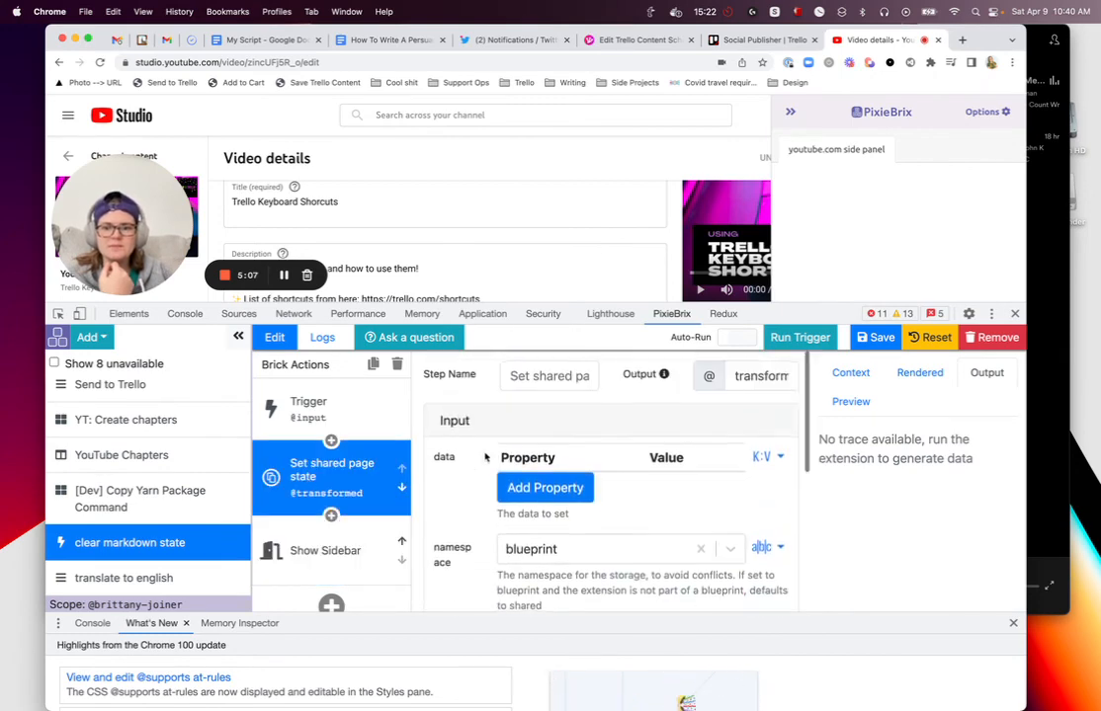
{"action": "scroll", "coordinate": [485, 458], "scroll_direction": "down", "scroll_amount": 5}
{"action": "scroll", "coordinate": [485, 458], "scroll_direction": "up", "scroll_amount": 3}
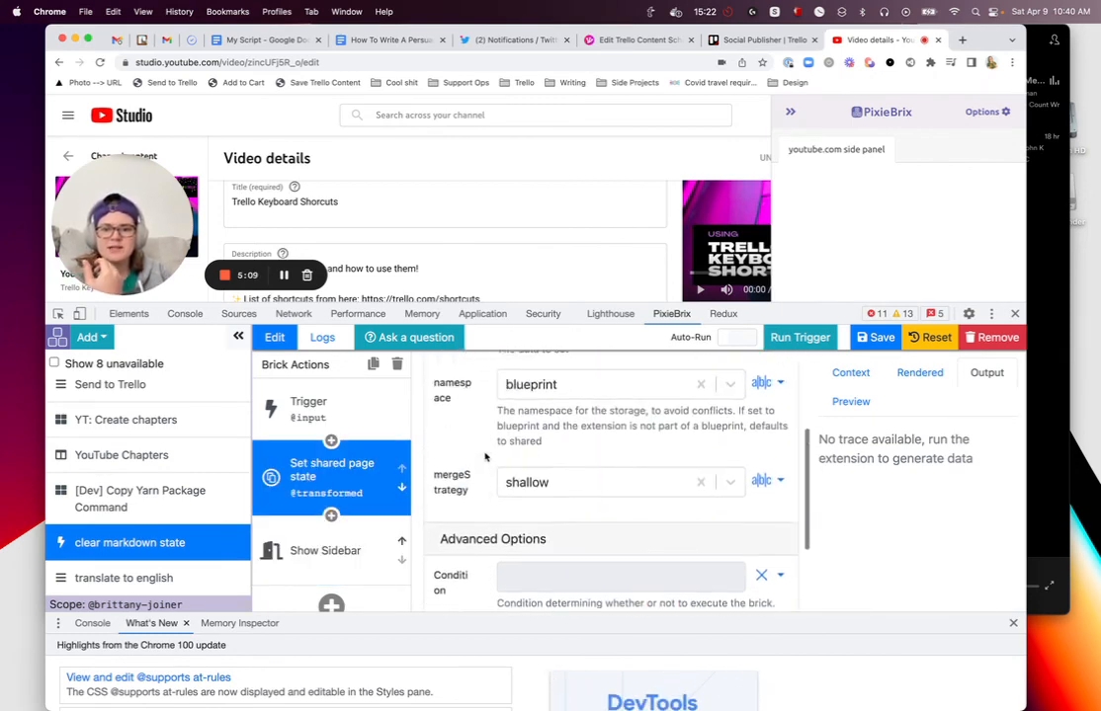
{"action": "scroll", "coordinate": [485, 457], "scroll_direction": "up", "scroll_amount": 2}
{"action": "left_click", "coordinate": [326, 550]}
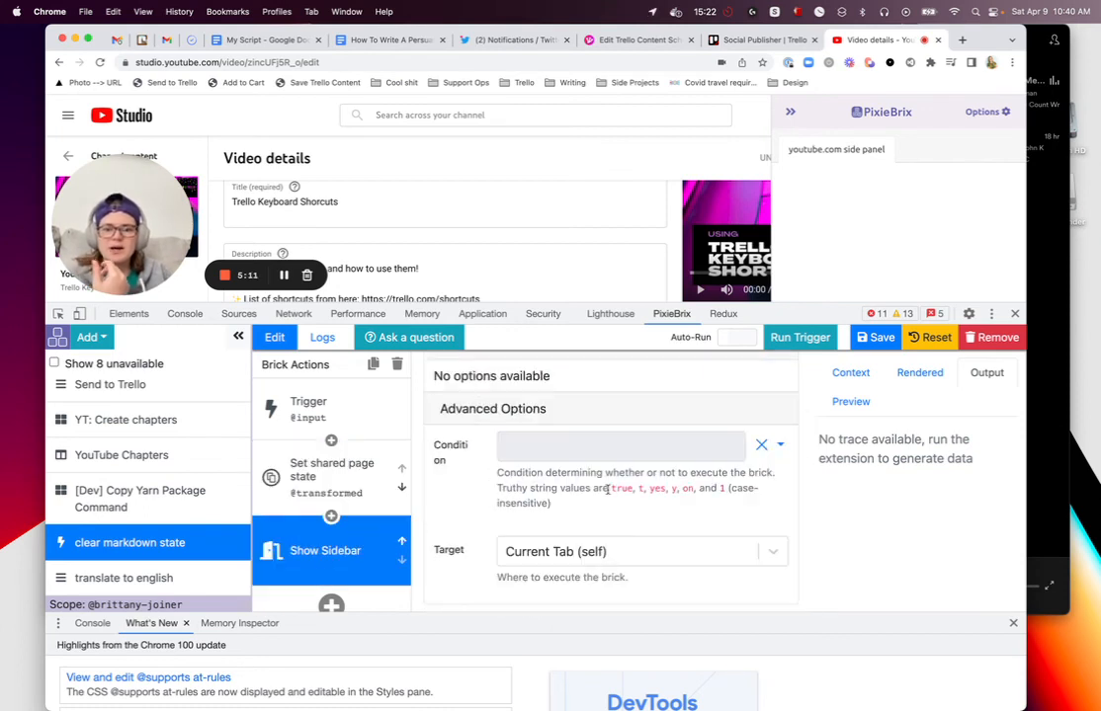